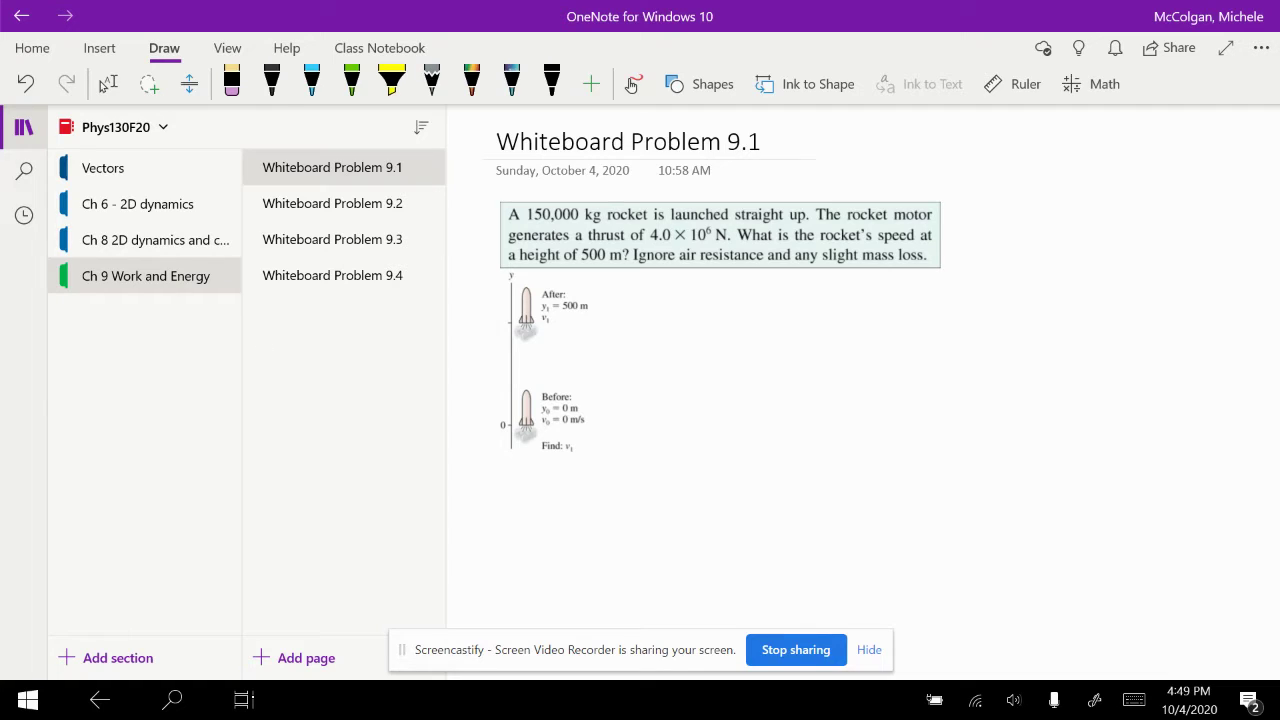
In black ink, circle the lower Before rocket and add an upward thrust arrow labelled Fth.
{"action": "left_click", "coordinate": [271, 82]}
{"action": "mouse_move", "coordinate": [520, 377]}
{"action": "left_mouse_down"}
{"action": "mouse_move", "coordinate": [510, 436]}
{"action": "mouse_move", "coordinate": [567, 398]}
{"action": "mouse_move", "coordinate": [515, 380]}
{"action": "left_mouse_up"}
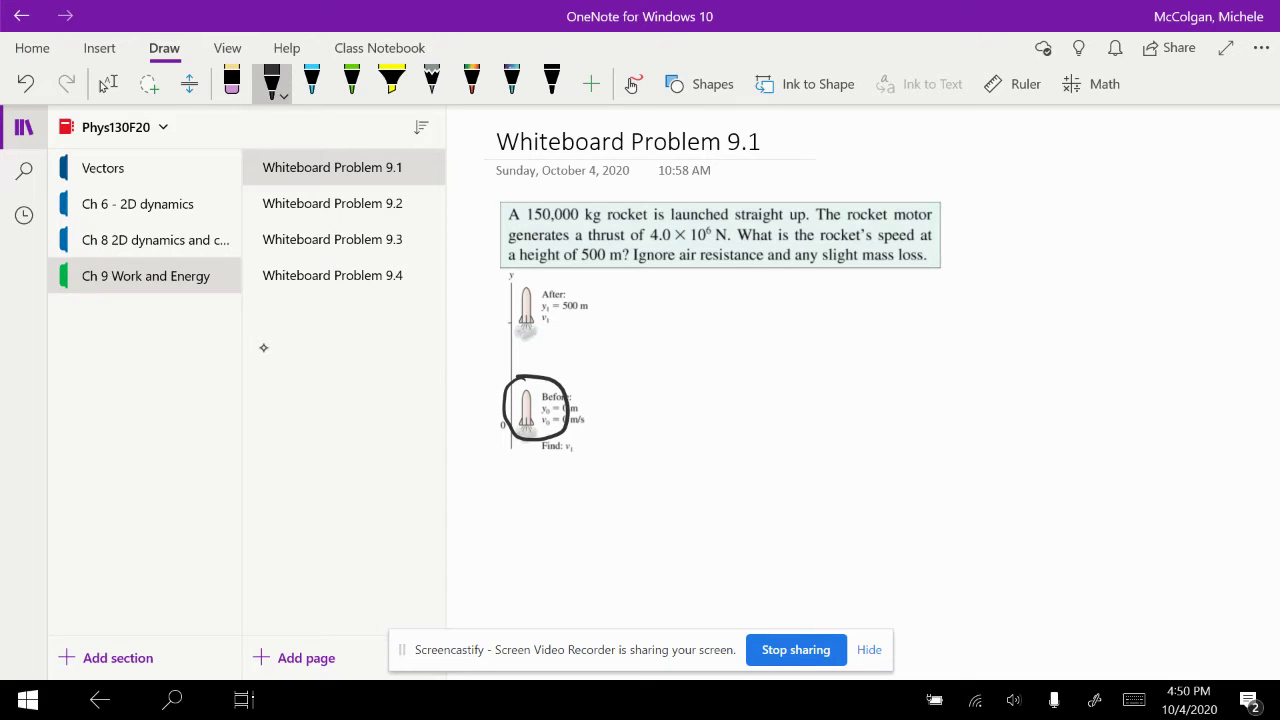
{"action": "mouse_move", "coordinate": [527, 422]}
{"action": "left_mouse_down"}
{"action": "mouse_move", "coordinate": [514, 390]}
{"action": "mouse_move", "coordinate": [542, 388]}
{"action": "left_mouse_up"}
{"action": "mouse_move", "coordinate": [533, 348]}
{"action": "left_mouse_down"}
{"action": "mouse_move", "coordinate": [535, 366]}
{"action": "mouse_move", "coordinate": [546, 346]}
{"action": "mouse_move", "coordinate": [565, 371]}
{"action": "mouse_move", "coordinate": [530, 416]}
{"action": "mouse_move", "coordinate": [538, 468]}
{"action": "mouse_move", "coordinate": [558, 482]}
{"action": "mouse_move", "coordinate": [571, 459]}
{"action": "mouse_move", "coordinate": [572, 505]}
{"action": "mouse_move", "coordinate": [578, 490]}
{"action": "left_mouse_up"}
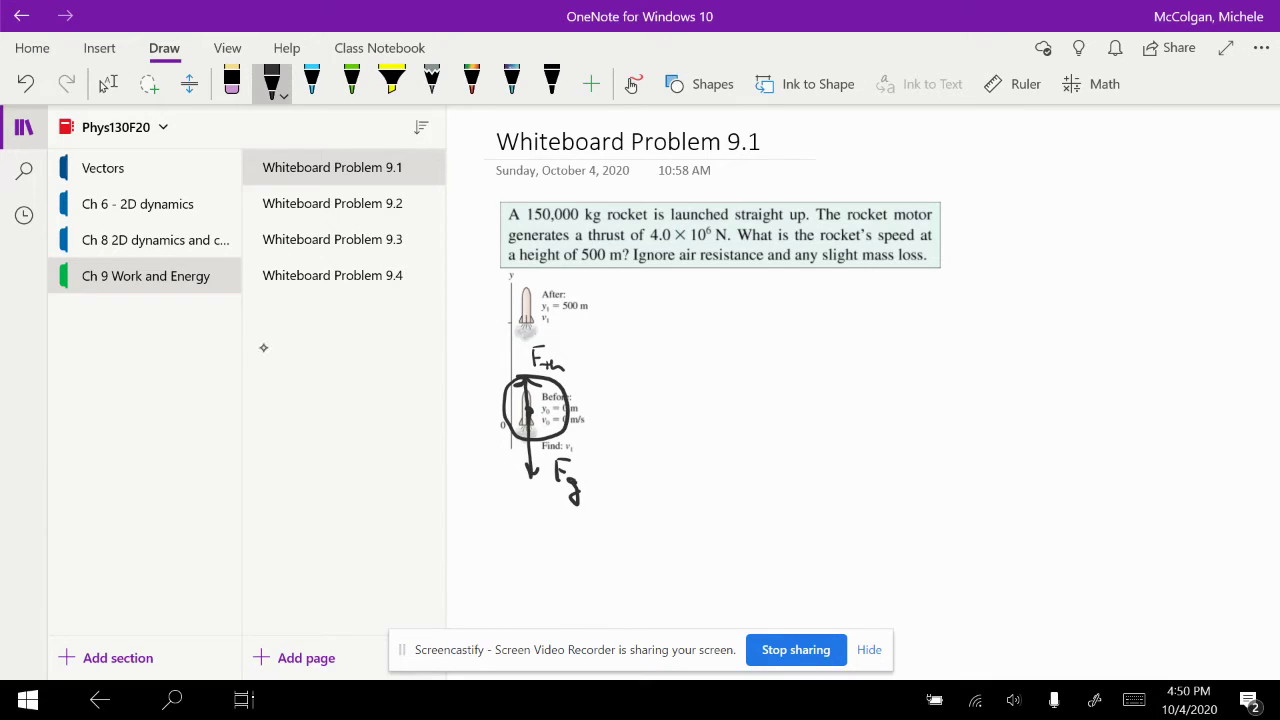
Sketch a dot free-body diagram with an upward Fth arrow and a downward Fg arrow.
{"action": "mouse_move", "coordinate": [710, 374]}
{"action": "left_mouse_down"}
{"action": "mouse_move", "coordinate": [706, 298]}
{"action": "mouse_move", "coordinate": [736, 318]}
{"action": "mouse_move", "coordinate": [750, 293]}
{"action": "left_mouse_up"}
{"action": "left_click_drag", "start_coordinate": [734, 310], "coordinate": [757, 323]}
{"action": "left_click_drag", "start_coordinate": [746, 315], "coordinate": [781, 323]}
{"action": "mouse_move", "coordinate": [714, 380]}
{"action": "left_mouse_down"}
{"action": "mouse_move", "coordinate": [717, 416]}
{"action": "mouse_move", "coordinate": [727, 405]}
{"action": "mouse_move", "coordinate": [741, 420]}
{"action": "mouse_move", "coordinate": [750, 401]}
{"action": "mouse_move", "coordinate": [753, 414]}
{"action": "left_mouse_up"}
{"action": "left_click_drag", "start_coordinate": [762, 420], "coordinate": [760, 440]}
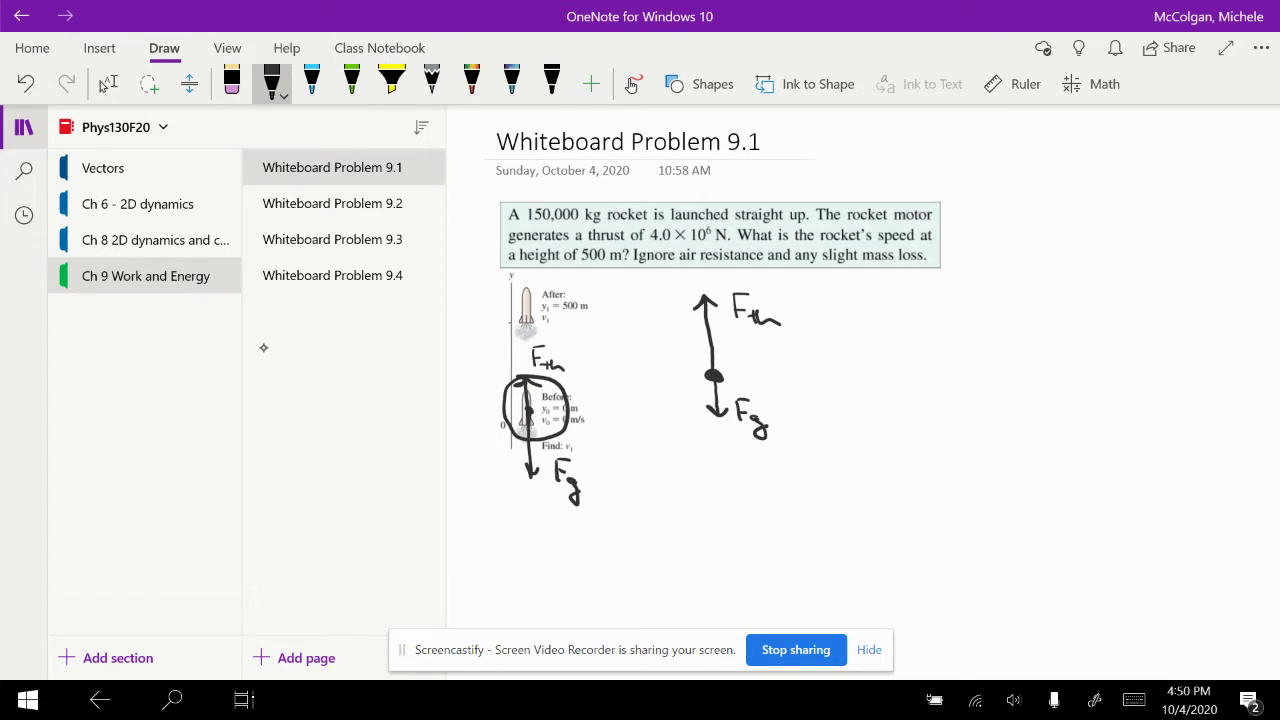
Draw a labelled upward Fnet arrow and write Fnet = ΣF beside it.
{"action": "mouse_move", "coordinate": [815, 378]}
{"action": "left_mouse_down"}
{"action": "mouse_move", "coordinate": [815, 336]}
{"action": "mouse_move", "coordinate": [843, 370]}
{"action": "mouse_move", "coordinate": [857, 345]}
{"action": "mouse_move", "coordinate": [882, 377]}
{"action": "left_mouse_up"}
{"action": "left_click_drag", "start_coordinate": [886, 362], "coordinate": [888, 378]}
{"action": "left_click_drag", "start_coordinate": [880, 368], "coordinate": [892, 368]}
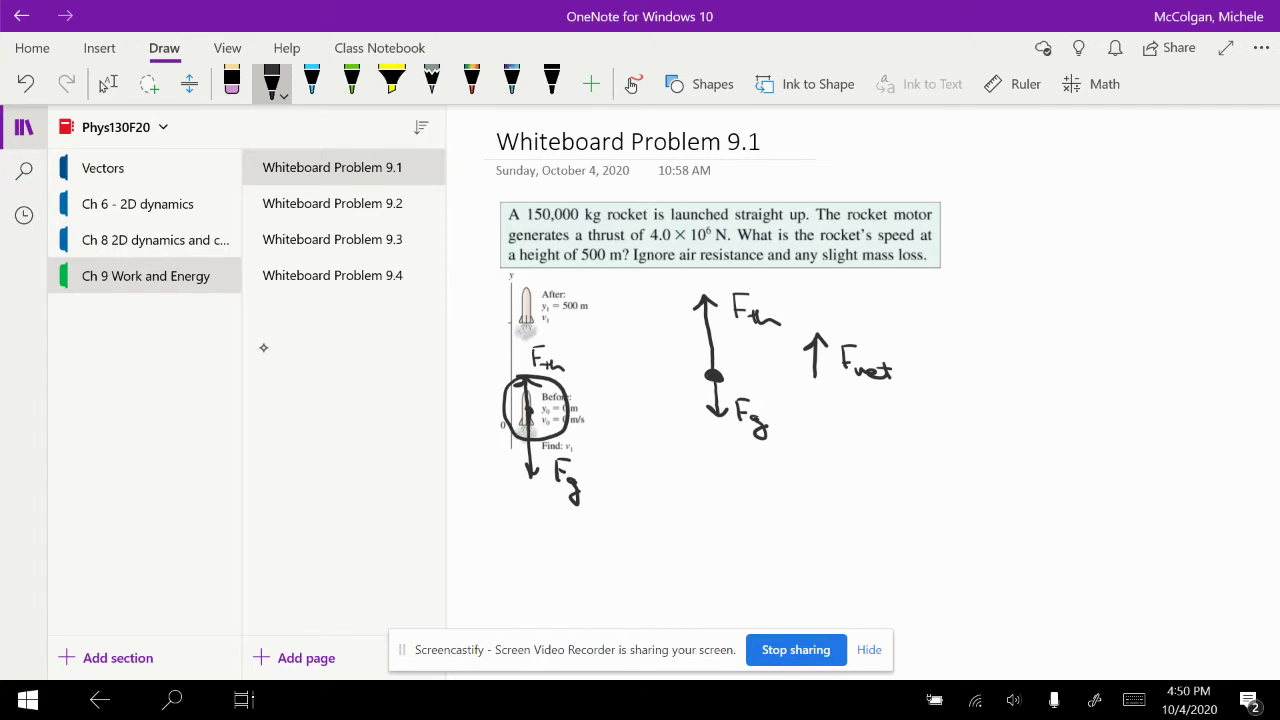
{"action": "left_click_drag", "start_coordinate": [962, 333], "coordinate": [962, 372]}
{"action": "mouse_move", "coordinate": [958, 333]}
{"action": "left_mouse_down"}
{"action": "mouse_move", "coordinate": [982, 331]}
{"action": "mouse_move", "coordinate": [978, 357]}
{"action": "mouse_move", "coordinate": [994, 374]}
{"action": "left_mouse_up"}
{"action": "left_click_drag", "start_coordinate": [996, 370], "coordinate": [1016, 376]}
{"action": "left_click_drag", "start_coordinate": [1006, 363], "coordinate": [1046, 352]}
{"action": "mouse_move", "coordinate": [1034, 360]}
{"action": "left_mouse_down"}
{"action": "mouse_move", "coordinate": [1062, 334]}
{"action": "mouse_move", "coordinate": [1066, 370]}
{"action": "mouse_move", "coordinate": [1102, 372]}
{"action": "left_mouse_up"}
{"action": "mouse_move", "coordinate": [1110, 340]}
{"action": "left_mouse_down"}
{"action": "mouse_move", "coordinate": [1110, 368]}
{"action": "mouse_move", "coordinate": [1133, 336]}
{"action": "mouse_move", "coordinate": [1126, 351]}
{"action": "left_mouse_up"}
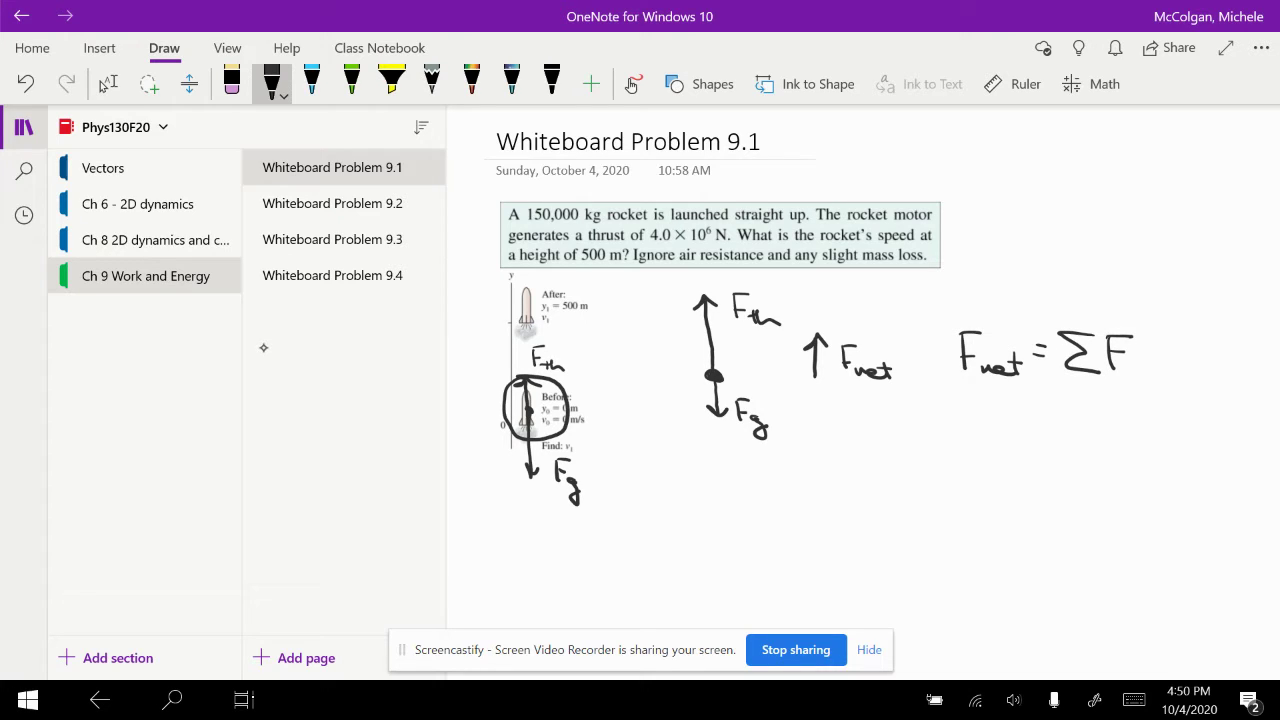
Write the second equation line, Fnet = Fth − Fg.
{"action": "mouse_move", "coordinate": [964, 406]}
{"action": "left_mouse_down"}
{"action": "mouse_move", "coordinate": [965, 434]}
{"action": "mouse_move", "coordinate": [984, 403]}
{"action": "left_mouse_up"}
{"action": "left_click_drag", "start_coordinate": [966, 422], "coordinate": [990, 440]}
{"action": "left_click_drag", "start_coordinate": [992, 436], "coordinate": [1006, 442]}
{"action": "left_click_drag", "start_coordinate": [999, 430], "coordinate": [1050, 414]}
{"action": "mouse_move", "coordinate": [1037, 422]}
{"action": "left_mouse_down"}
{"action": "mouse_move", "coordinate": [1071, 434]}
{"action": "mouse_move", "coordinate": [1092, 403]}
{"action": "mouse_move", "coordinate": [1098, 439]}
{"action": "left_mouse_up"}
{"action": "left_click_drag", "start_coordinate": [1096, 430], "coordinate": [1115, 436]}
{"action": "mouse_move", "coordinate": [1125, 425]}
{"action": "left_mouse_down"}
{"action": "mouse_move", "coordinate": [1150, 436]}
{"action": "mouse_move", "coordinate": [1168, 404]}
{"action": "left_mouse_up"}
{"action": "left_click_drag", "start_coordinate": [1174, 428], "coordinate": [1180, 462]}
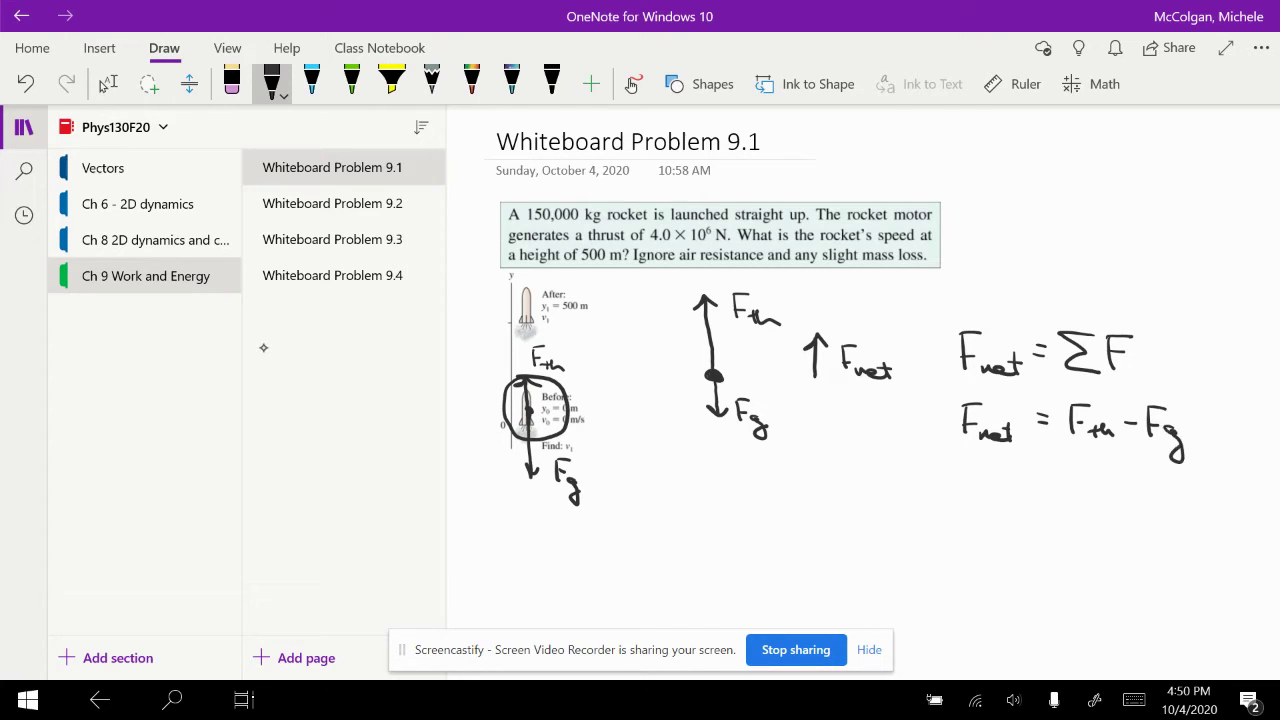
Write the third equation line, Fnet = Fth − mg.
{"action": "left_click_drag", "start_coordinate": [961, 479], "coordinate": [955, 502]}
{"action": "mouse_move", "coordinate": [953, 476]}
{"action": "left_mouse_down"}
{"action": "mouse_move", "coordinate": [969, 475]}
{"action": "mouse_move", "coordinate": [995, 508]}
{"action": "left_mouse_up"}
{"action": "left_click_drag", "start_coordinate": [987, 496], "coordinate": [1036, 489]}
{"action": "left_click_drag", "start_coordinate": [1022, 497], "coordinate": [1037, 496]}
{"action": "mouse_move", "coordinate": [1048, 478]}
{"action": "left_mouse_down"}
{"action": "mouse_move", "coordinate": [1049, 502]}
{"action": "mouse_move", "coordinate": [1067, 474]}
{"action": "left_mouse_up"}
{"action": "left_click_drag", "start_coordinate": [1049, 491], "coordinate": [1077, 505]}
{"action": "left_click_drag", "start_coordinate": [1072, 495], "coordinate": [1096, 503]}
{"action": "mouse_move", "coordinate": [1101, 495]}
{"action": "left_mouse_down"}
{"action": "mouse_move", "coordinate": [1137, 486]}
{"action": "mouse_move", "coordinate": [1180, 526]}
{"action": "left_mouse_up"}
{"action": "left_click", "coordinate": [1182, 492]}
Start the substitution line below Fnet = Fth − mg, erasing a mistaken th subscript.
{"action": "scroll", "coordinate": [700, 400], "scroll_direction": "down", "scroll_amount": 3}
{"action": "left_click", "coordinate": [104, 85]}
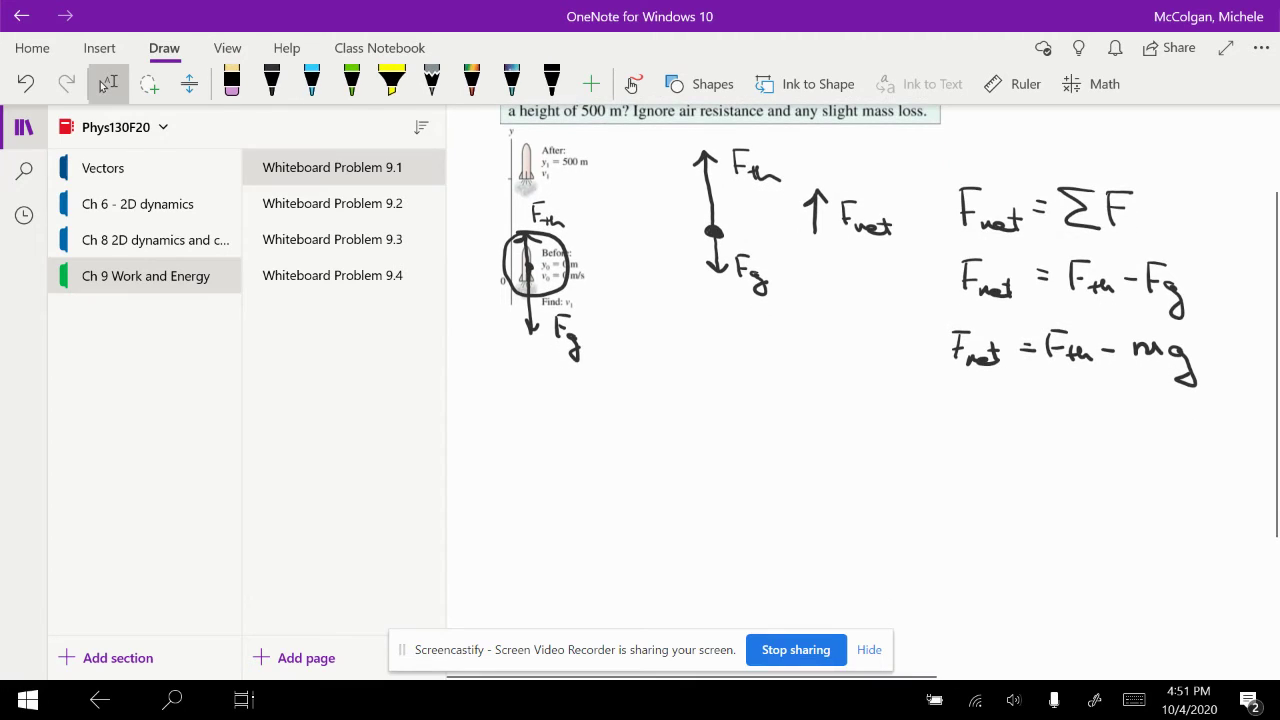
{"action": "left_click", "coordinate": [271, 80]}
{"action": "mouse_move", "coordinate": [935, 392]}
{"action": "left_mouse_down"}
{"action": "mouse_move", "coordinate": [936, 418]}
{"action": "mouse_move", "coordinate": [957, 386]}
{"action": "mouse_move", "coordinate": [950, 430]}
{"action": "mouse_move", "coordinate": [956, 420]}
{"action": "left_mouse_up"}
{"action": "left_click_drag", "start_coordinate": [958, 418], "coordinate": [966, 432]}
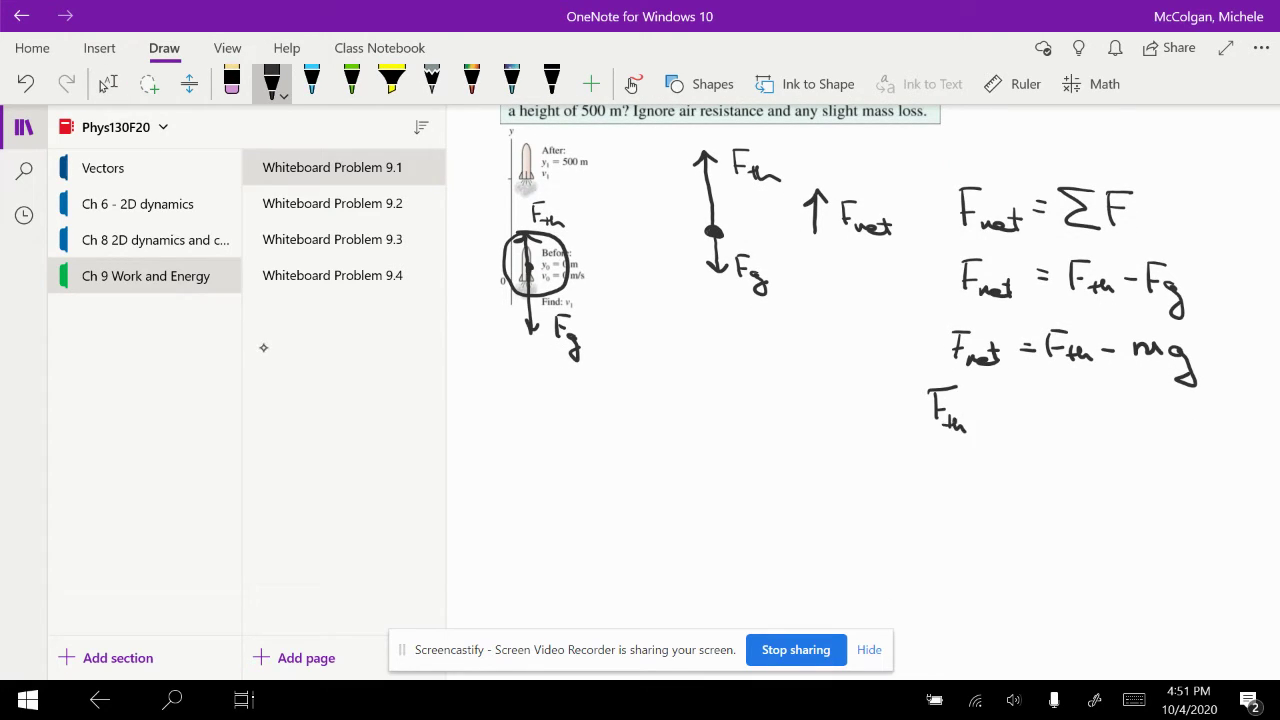
{"action": "left_click", "coordinate": [989, 406]}
{"action": "left_click", "coordinate": [231, 82]}
{"action": "left_click_drag", "start_coordinate": [942, 424], "coordinate": [976, 428]}
{"action": "left_click", "coordinate": [271, 82]}
Substitute the thrust value, the 150,000 kg mass and 10 m/s² for g.
{"action": "mouse_move", "coordinate": [976, 410]}
{"action": "left_mouse_down"}
{"action": "mouse_move", "coordinate": [974, 434]}
{"action": "mouse_move", "coordinate": [1030, 401]}
{"action": "mouse_move", "coordinate": [1052, 418]}
{"action": "mouse_move", "coordinate": [1090, 400]}
{"action": "mouse_move", "coordinate": [1139, 408]}
{"action": "left_mouse_up"}
{"action": "left_click", "coordinate": [1067, 407]}
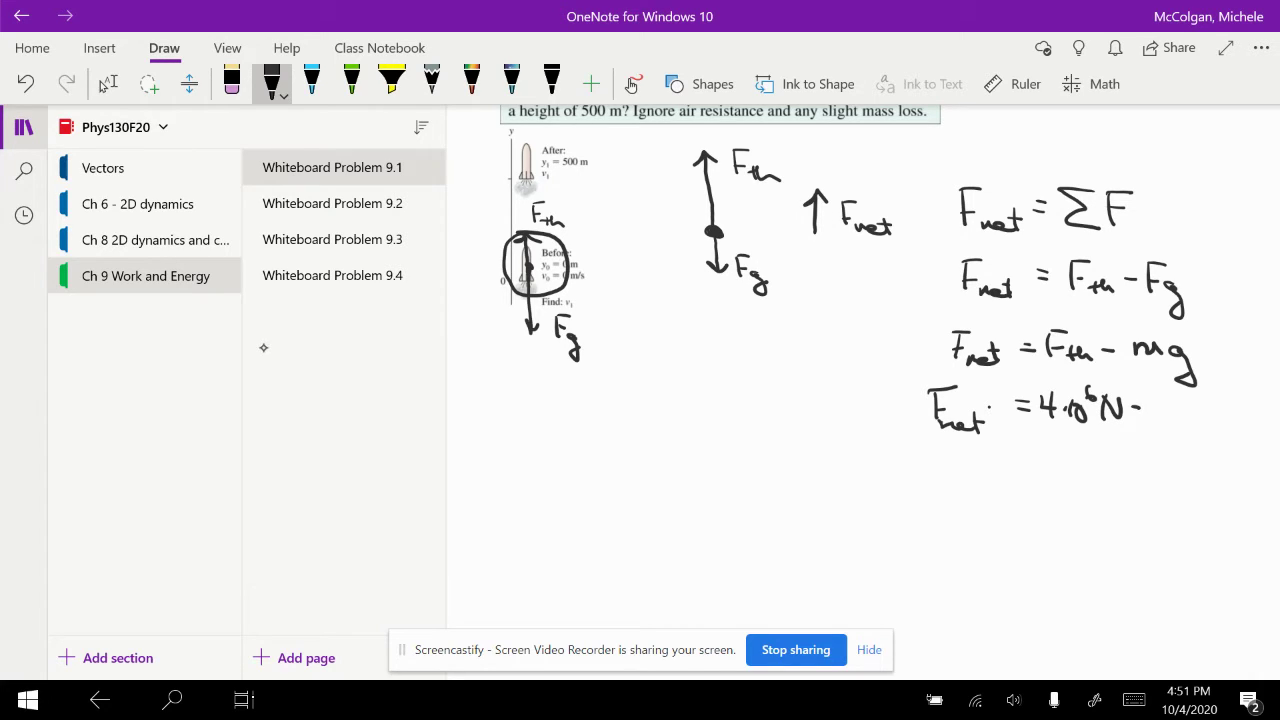
{"action": "mouse_move", "coordinate": [1155, 395]}
{"action": "left_mouse_down"}
{"action": "mouse_move", "coordinate": [1156, 416]}
{"action": "mouse_move", "coordinate": [1177, 399]}
{"action": "mouse_move", "coordinate": [1229, 418]}
{"action": "mouse_move", "coordinate": [1174, 459]}
{"action": "mouse_move", "coordinate": [1191, 445]}
{"action": "mouse_move", "coordinate": [1230, 472]}
{"action": "left_mouse_up"}
{"action": "left_click", "coordinate": [1246, 414]}
{"action": "left_click_drag", "start_coordinate": [1249, 451], "coordinate": [1259, 460]}
Write the result line Fnet = 2.53·10⁶ N.
{"action": "mouse_move", "coordinate": [903, 476]}
{"action": "left_mouse_down"}
{"action": "mouse_move", "coordinate": [901, 505]}
{"action": "mouse_move", "coordinate": [925, 472]}
{"action": "mouse_move", "coordinate": [926, 508]}
{"action": "mouse_move", "coordinate": [940, 508]}
{"action": "left_mouse_up"}
{"action": "mouse_move", "coordinate": [946, 492]}
{"action": "left_mouse_down"}
{"action": "mouse_move", "coordinate": [947, 511]}
{"action": "mouse_move", "coordinate": [954, 498]}
{"action": "left_mouse_up"}
{"action": "mouse_move", "coordinate": [978, 482]}
{"action": "left_mouse_down"}
{"action": "mouse_move", "coordinate": [1012, 503]}
{"action": "mouse_move", "coordinate": [1040, 480]}
{"action": "mouse_move", "coordinate": [1028, 502]}
{"action": "left_mouse_up"}
{"action": "left_click", "coordinate": [1018, 501]}
{"action": "mouse_move", "coordinate": [1048, 482]}
{"action": "left_mouse_down"}
{"action": "mouse_move", "coordinate": [1060, 486]}
{"action": "mouse_move", "coordinate": [1046, 501]}
{"action": "mouse_move", "coordinate": [1122, 484]}
{"action": "left_mouse_up"}
{"action": "left_click", "coordinate": [1076, 492]}
{"action": "left_click_drag", "start_coordinate": [1145, 477], "coordinate": [1145, 500]}
{"action": "left_click_drag", "start_coordinate": [1146, 478], "coordinate": [1176, 478]}
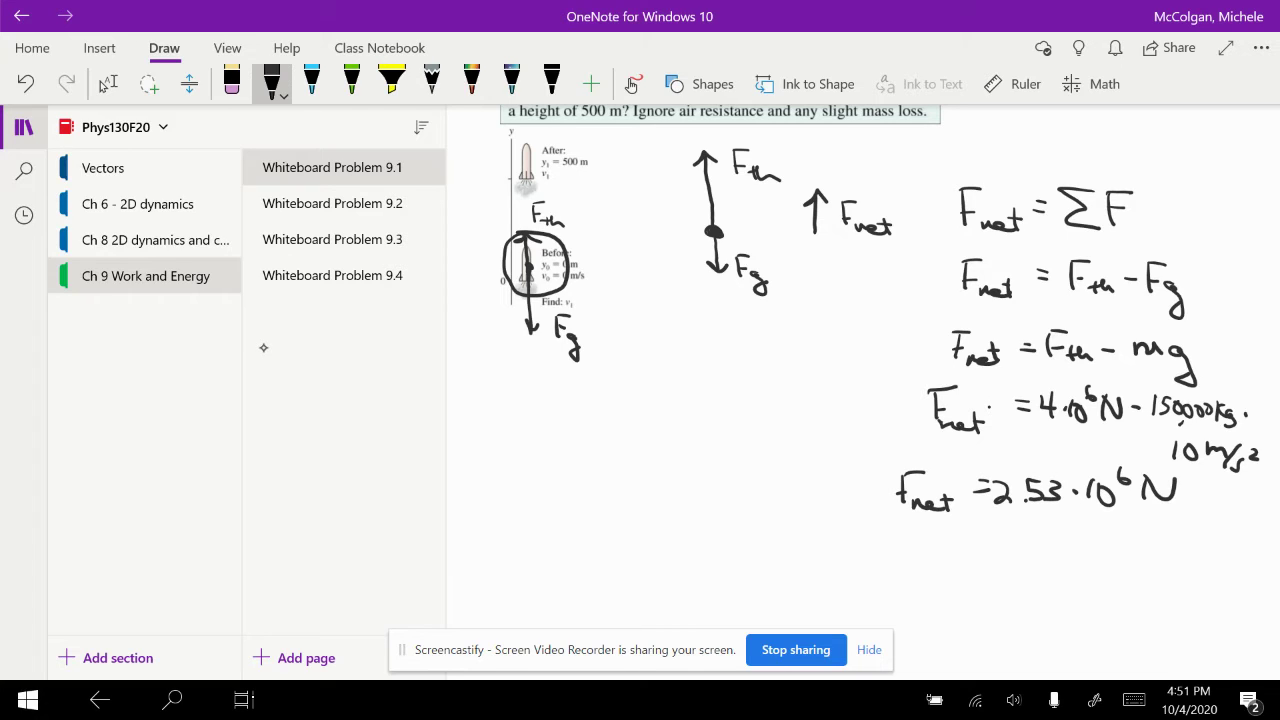
Write the vector equation W = Fnet · Δr below the rocket, erasing misdrawn symbols.
{"action": "mouse_move", "coordinate": [494, 390]}
{"action": "left_mouse_down"}
{"action": "mouse_move", "coordinate": [512, 432]}
{"action": "mouse_move", "coordinate": [548, 394]}
{"action": "mouse_move", "coordinate": [588, 408]}
{"action": "mouse_move", "coordinate": [618, 440]}
{"action": "mouse_move", "coordinate": [632, 420]}
{"action": "mouse_move", "coordinate": [676, 442]}
{"action": "left_mouse_up"}
{"action": "left_click", "coordinate": [571, 420]}
{"action": "mouse_move", "coordinate": [678, 422]}
{"action": "left_mouse_down"}
{"action": "mouse_move", "coordinate": [680, 444]}
{"action": "mouse_move", "coordinate": [686, 431]}
{"action": "left_mouse_up"}
{"action": "mouse_move", "coordinate": [612, 382]}
{"action": "left_mouse_down"}
{"action": "mouse_move", "coordinate": [656, 379]}
{"action": "mouse_move", "coordinate": [756, 438]}
{"action": "mouse_move", "coordinate": [738, 401]}
{"action": "mouse_move", "coordinate": [766, 420]}
{"action": "mouse_move", "coordinate": [780, 407]}
{"action": "mouse_move", "coordinate": [786, 450]}
{"action": "left_mouse_up"}
{"action": "left_click", "coordinate": [231, 80]}
{"action": "left_click", "coordinate": [271, 80]}
{"action": "left_click", "coordinate": [231, 80]}
{"action": "left_click", "coordinate": [271, 80]}
{"action": "mouse_move", "coordinate": [764, 403]}
{"action": "left_mouse_down"}
{"action": "mouse_move", "coordinate": [788, 450]}
{"action": "mouse_move", "coordinate": [826, 400]}
{"action": "left_mouse_up"}
{"action": "left_click_drag", "start_coordinate": [814, 394], "coordinate": [826, 408]}
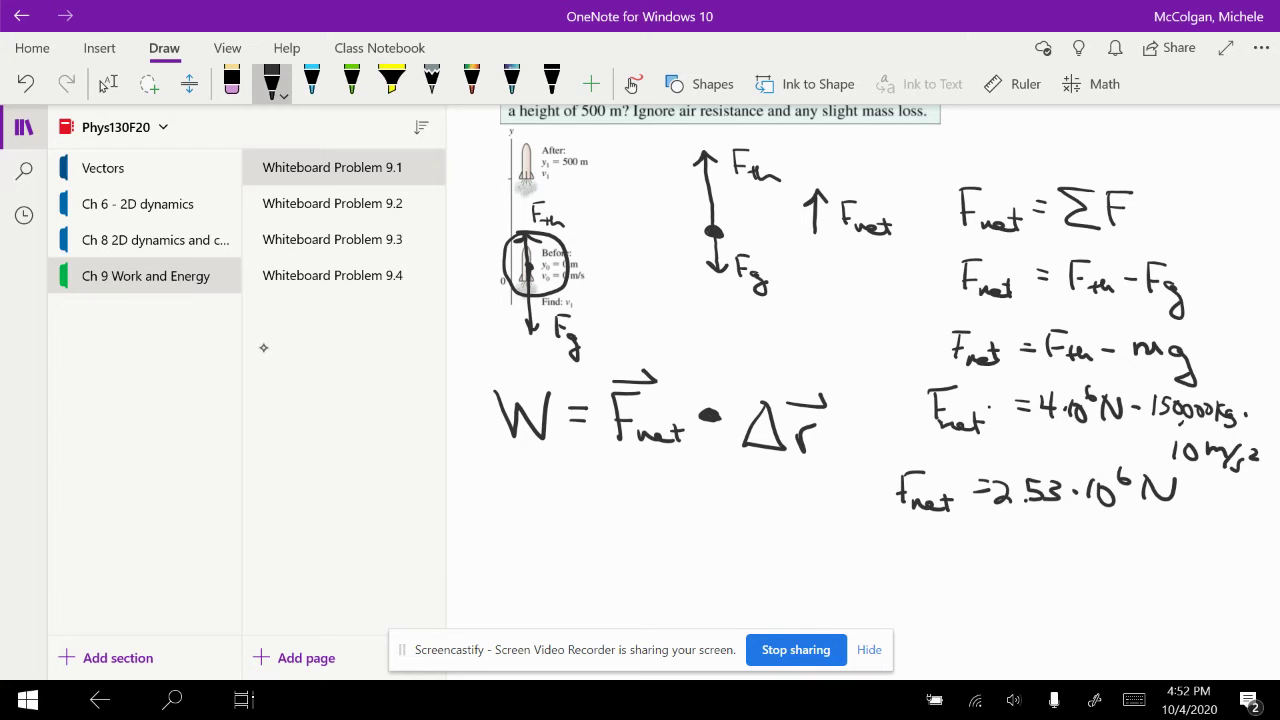
Write W = Fnet on a new line and add a y subscript to make ΣFy.
{"action": "left_click_drag", "start_coordinate": [503, 488], "coordinate": [590, 494]}
{"action": "left_click_drag", "start_coordinate": [576, 504], "coordinate": [623, 513]}
{"action": "mouse_move", "coordinate": [623, 480]}
{"action": "left_mouse_down"}
{"action": "mouse_move", "coordinate": [647, 480]}
{"action": "mouse_move", "coordinate": [634, 501]}
{"action": "mouse_move", "coordinate": [655, 518]}
{"action": "left_mouse_up"}
{"action": "left_click_drag", "start_coordinate": [659, 513], "coordinate": [682, 519]}
{"action": "mouse_move", "coordinate": [672, 506]}
{"action": "left_mouse_down"}
{"action": "mouse_move", "coordinate": [748, 517]}
{"action": "mouse_move", "coordinate": [770, 496]}
{"action": "mouse_move", "coordinate": [764, 546]}
{"action": "left_mouse_up"}
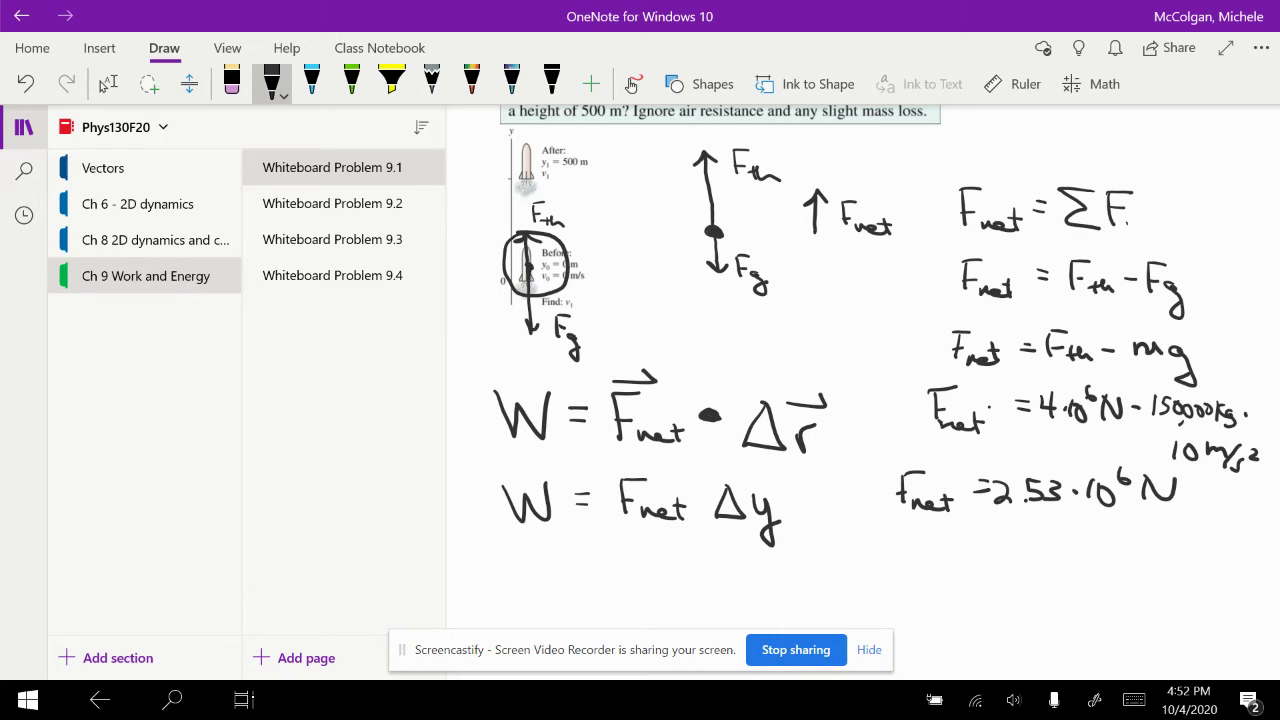
{"action": "left_click_drag", "start_coordinate": [1128, 222], "coordinate": [1139, 235]}
{"action": "left_click_drag", "start_coordinate": [1147, 224], "coordinate": [1137, 253]}
Write the substitution W = 2.53·10⁶ N · 500 m.
{"action": "scroll", "coordinate": [860, 400], "scroll_direction": "down", "scroll_amount": 3}
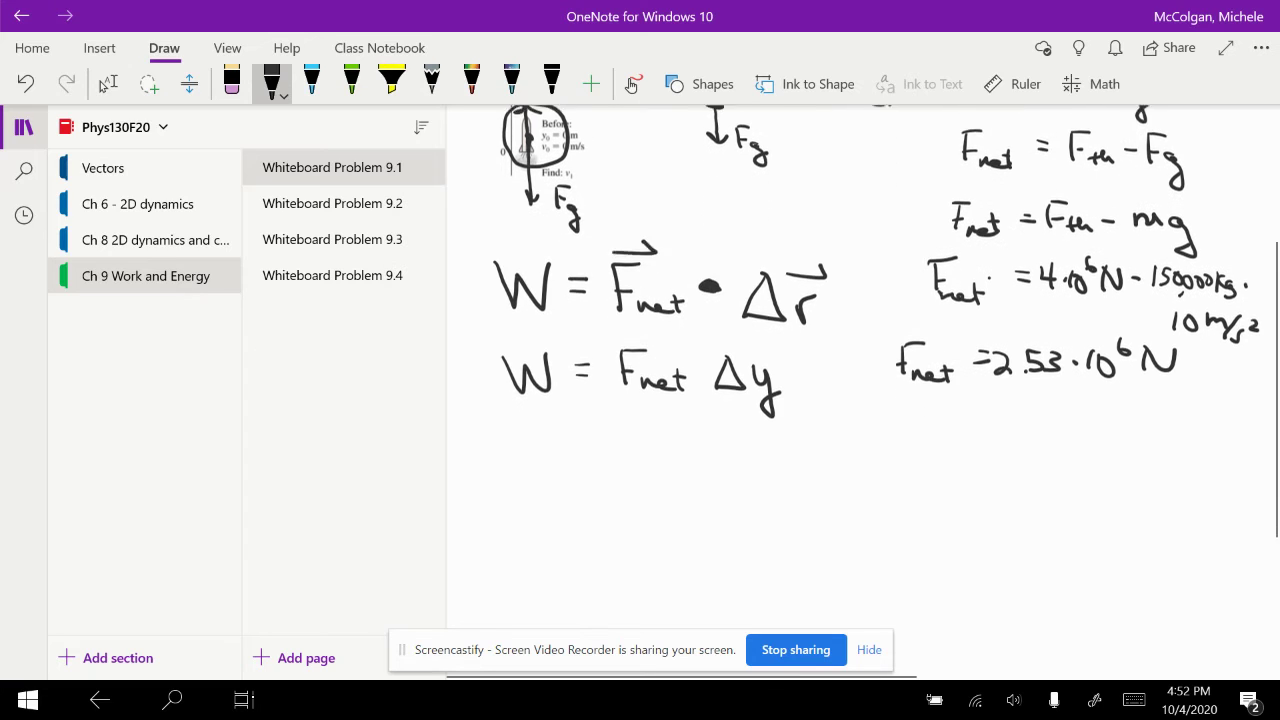
{"action": "left_click", "coordinate": [106, 85]}
{"action": "left_click", "coordinate": [272, 84]}
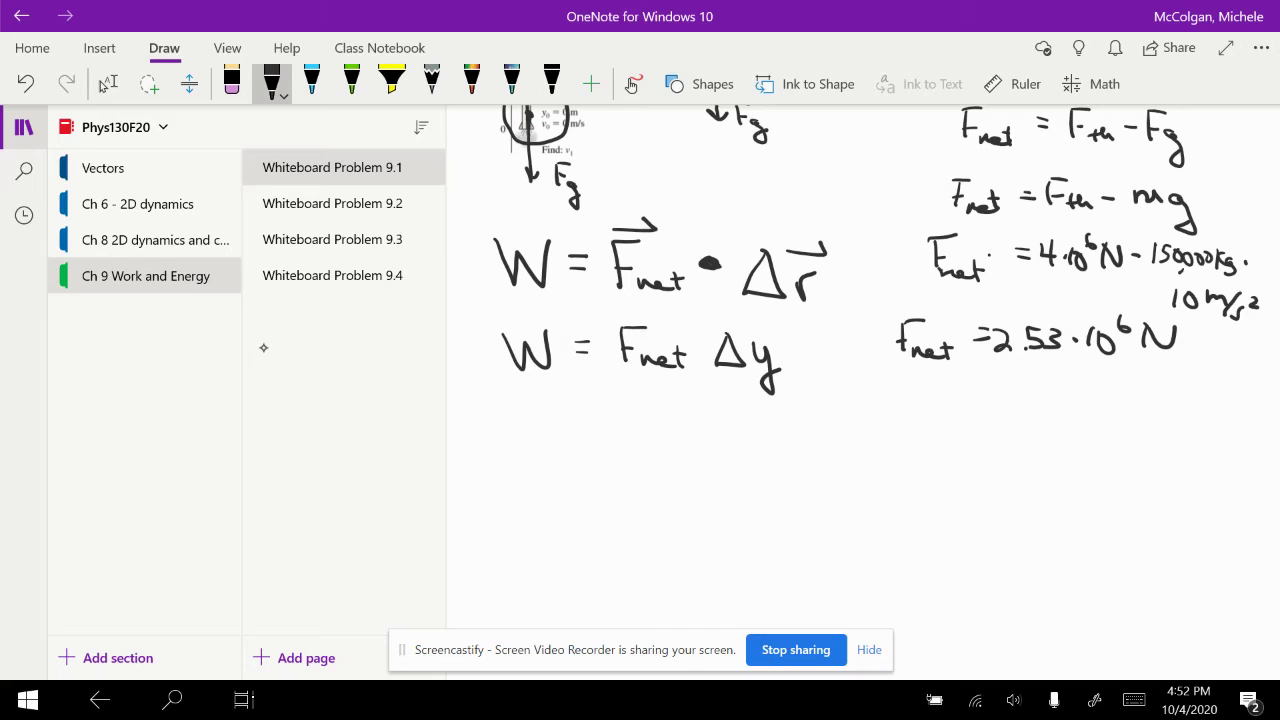
{"action": "mouse_move", "coordinate": [504, 419]}
{"action": "left_mouse_down"}
{"action": "mouse_move", "coordinate": [516, 453]}
{"action": "mouse_move", "coordinate": [544, 417]}
{"action": "mouse_move", "coordinate": [583, 424]}
{"action": "left_mouse_up"}
{"action": "mouse_move", "coordinate": [569, 434]}
{"action": "left_mouse_down"}
{"action": "mouse_move", "coordinate": [623, 441]}
{"action": "mouse_move", "coordinate": [644, 424]}
{"action": "mouse_move", "coordinate": [643, 440]}
{"action": "left_mouse_up"}
{"action": "left_click", "coordinate": [632, 438]}
{"action": "mouse_move", "coordinate": [668, 420]}
{"action": "left_mouse_down"}
{"action": "mouse_move", "coordinate": [678, 430]}
{"action": "mouse_move", "coordinate": [663, 442]}
{"action": "mouse_move", "coordinate": [706, 440]}
{"action": "left_mouse_up"}
{"action": "left_click", "coordinate": [688, 435]}
{"action": "mouse_move", "coordinate": [724, 419]}
{"action": "left_mouse_down"}
{"action": "mouse_move", "coordinate": [776, 428]}
{"action": "mouse_move", "coordinate": [797, 413]}
{"action": "mouse_move", "coordinate": [846, 415]}
{"action": "mouse_move", "coordinate": [840, 440]}
{"action": "mouse_move", "coordinate": [880, 423]}
{"action": "left_mouse_up"}
{"action": "left_click", "coordinate": [814, 430]}
{"action": "left_click_drag", "start_coordinate": [904, 421], "coordinate": [908, 421]}
{"action": "left_click_drag", "start_coordinate": [922, 428], "coordinate": [966, 438]}
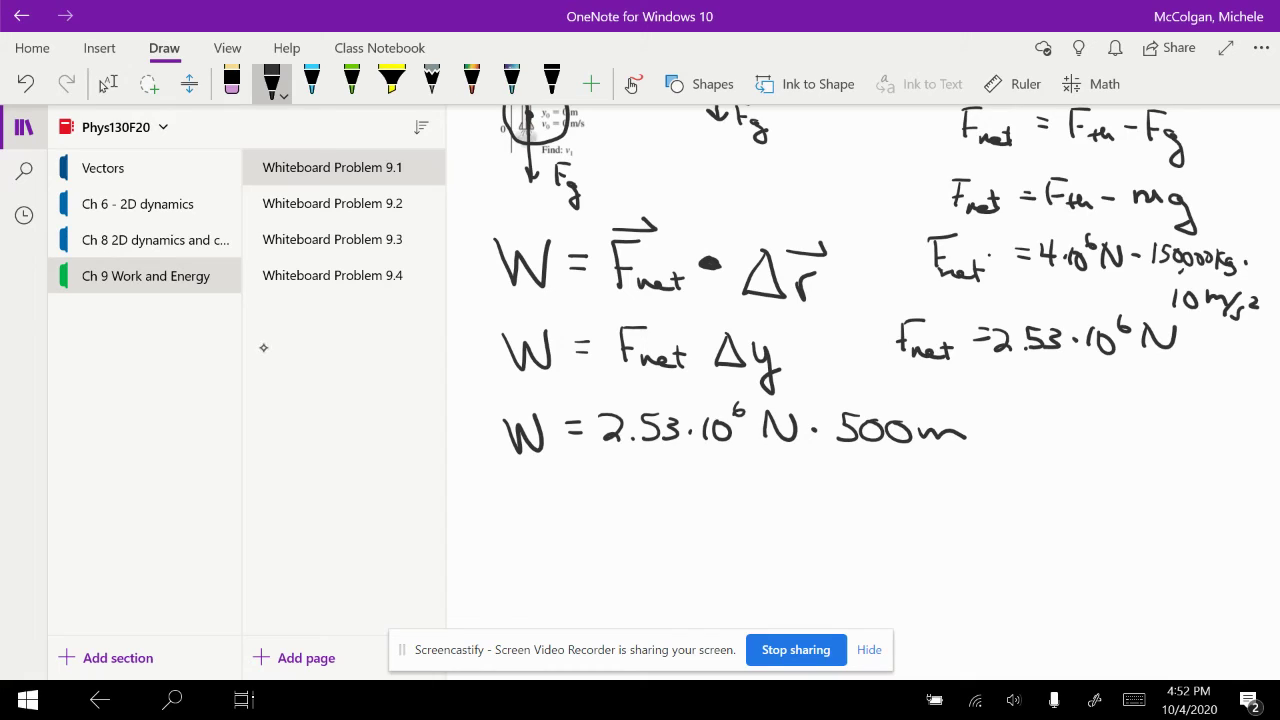
Write the work result W = 1.265·10⁹ N·m.
{"action": "left_click_drag", "start_coordinate": [514, 484], "coordinate": [602, 495]}
{"action": "left_click_drag", "start_coordinate": [584, 506], "coordinate": [688, 506]}
{"action": "left_click", "coordinate": [644, 507]}
{"action": "left_click_drag", "start_coordinate": [706, 482], "coordinate": [704, 496]}
{"action": "mouse_move", "coordinate": [744, 480]}
{"action": "left_mouse_down"}
{"action": "mouse_move", "coordinate": [728, 482]}
{"action": "mouse_move", "coordinate": [724, 502]}
{"action": "mouse_move", "coordinate": [778, 500]}
{"action": "left_mouse_up"}
{"action": "left_click", "coordinate": [762, 492]}
{"action": "mouse_move", "coordinate": [804, 482]}
{"action": "left_mouse_down"}
{"action": "mouse_move", "coordinate": [792, 500]}
{"action": "mouse_move", "coordinate": [804, 482]}
{"action": "left_mouse_up"}
{"action": "mouse_move", "coordinate": [828, 466]}
{"action": "left_mouse_down"}
{"action": "mouse_move", "coordinate": [826, 494]}
{"action": "mouse_move", "coordinate": [854, 504]}
{"action": "mouse_move", "coordinate": [884, 478]}
{"action": "mouse_move", "coordinate": [955, 504]}
{"action": "left_mouse_up"}
{"action": "left_click", "coordinate": [918, 495]}
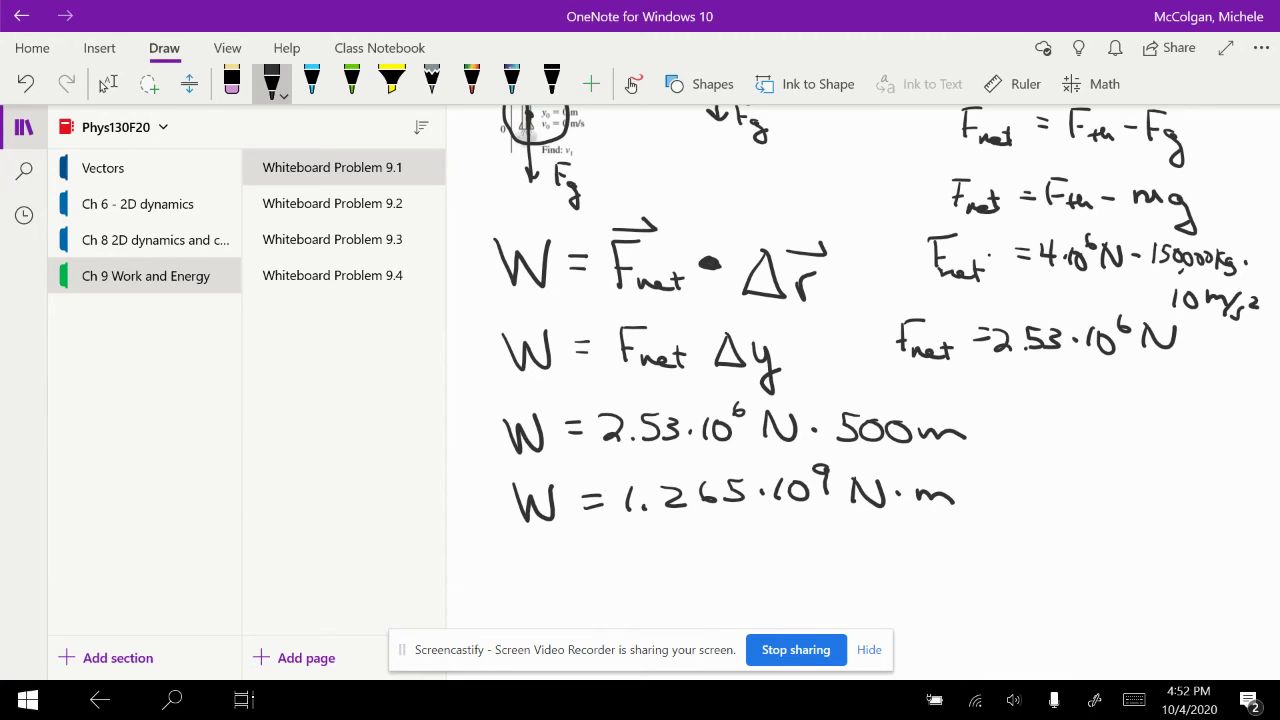
Highlight the phrase "rocket's speed" in the problem statement with the yellow highlighter.
{"action": "scroll", "coordinate": [862, 391], "scroll_direction": "down", "scroll_amount": 1}
{"action": "scroll", "coordinate": [862, 391], "scroll_direction": "up", "scroll_amount": 8}
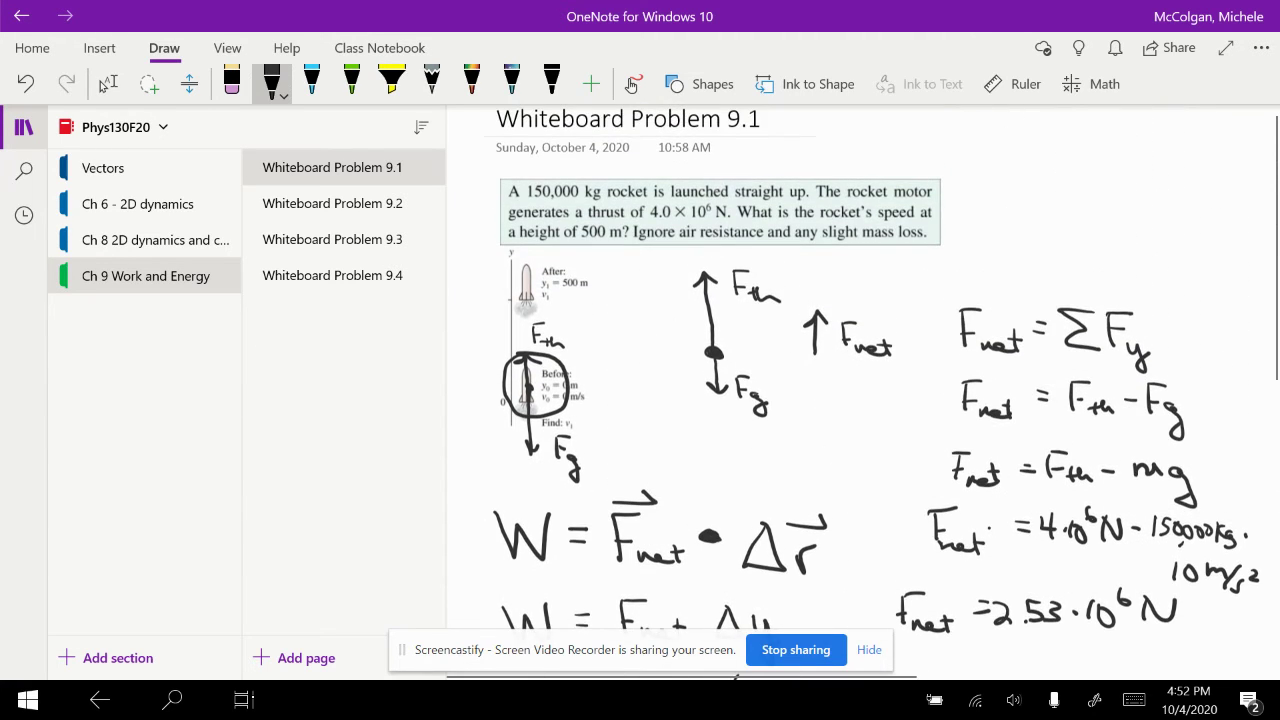
{"action": "left_click", "coordinate": [106, 84]}
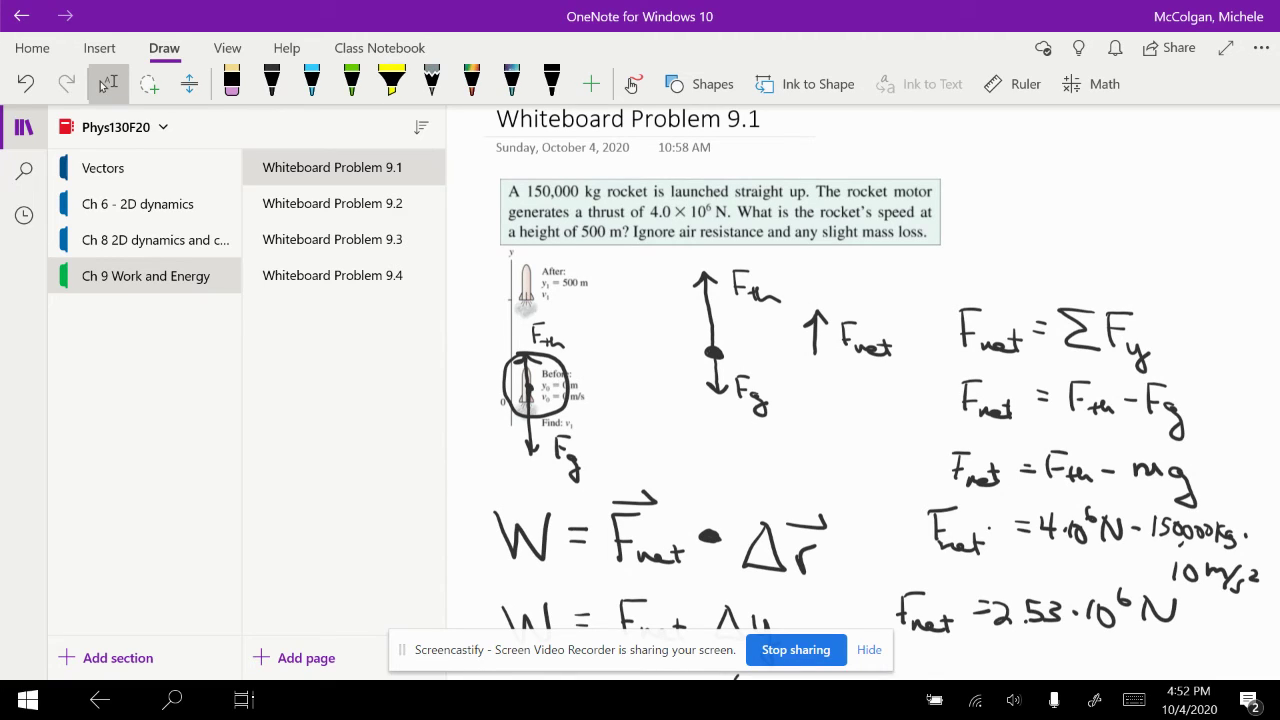
{"action": "left_click", "coordinate": [271, 84]}
{"action": "left_click", "coordinate": [392, 80]}
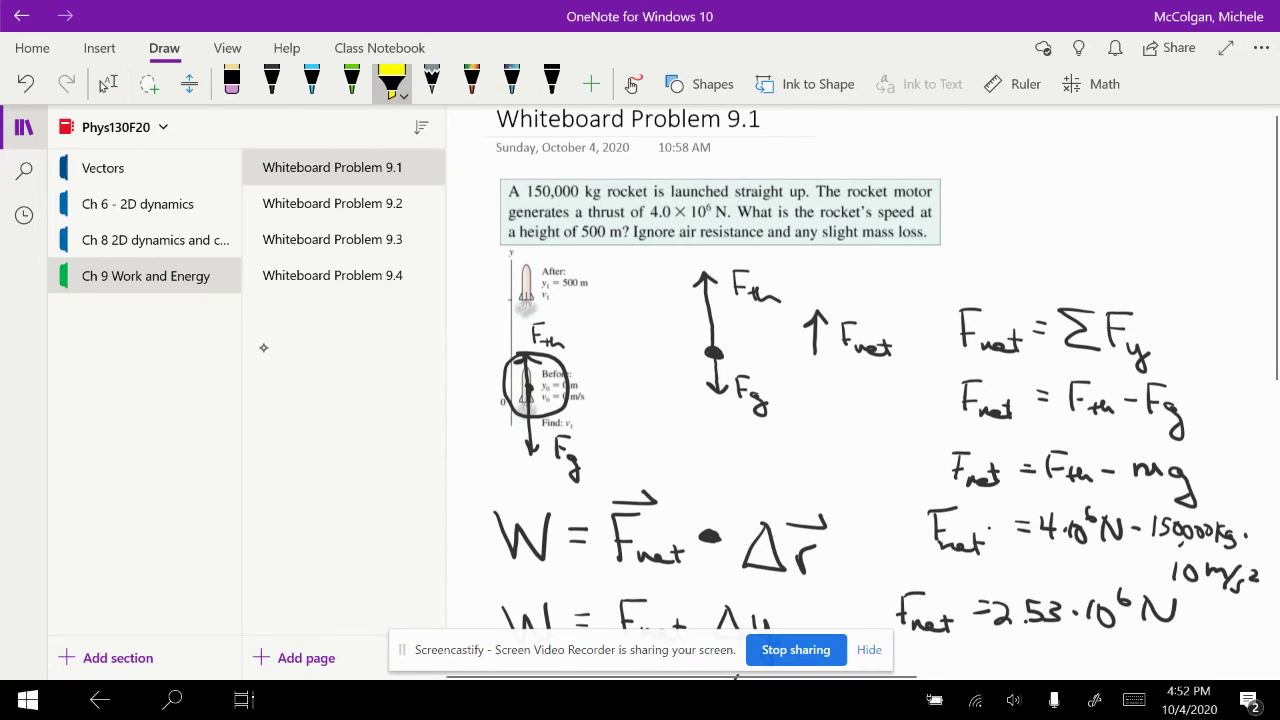
{"action": "left_click_drag", "start_coordinate": [816, 212], "coordinate": [914, 212]}
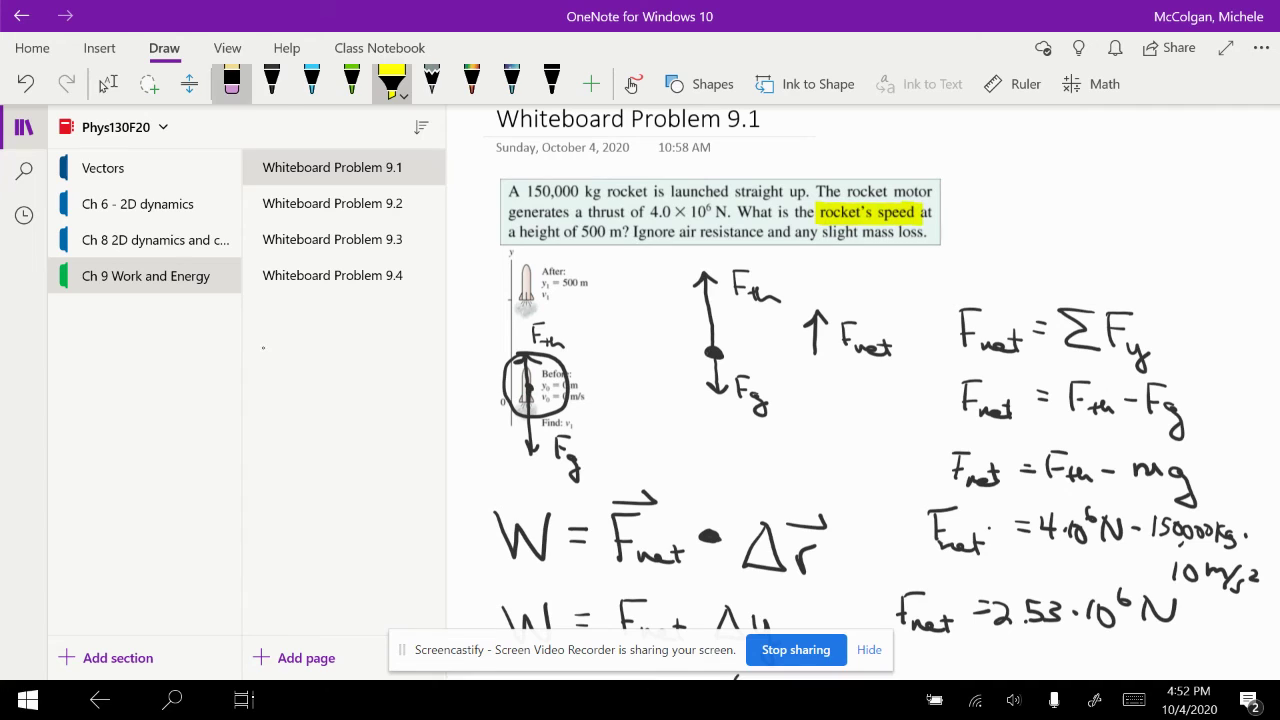
{"action": "left_click", "coordinate": [272, 80]}
With the black pen, write ΔK = W below the work result.
{"action": "scroll", "coordinate": [860, 400], "scroll_direction": "down", "scroll_amount": 10}
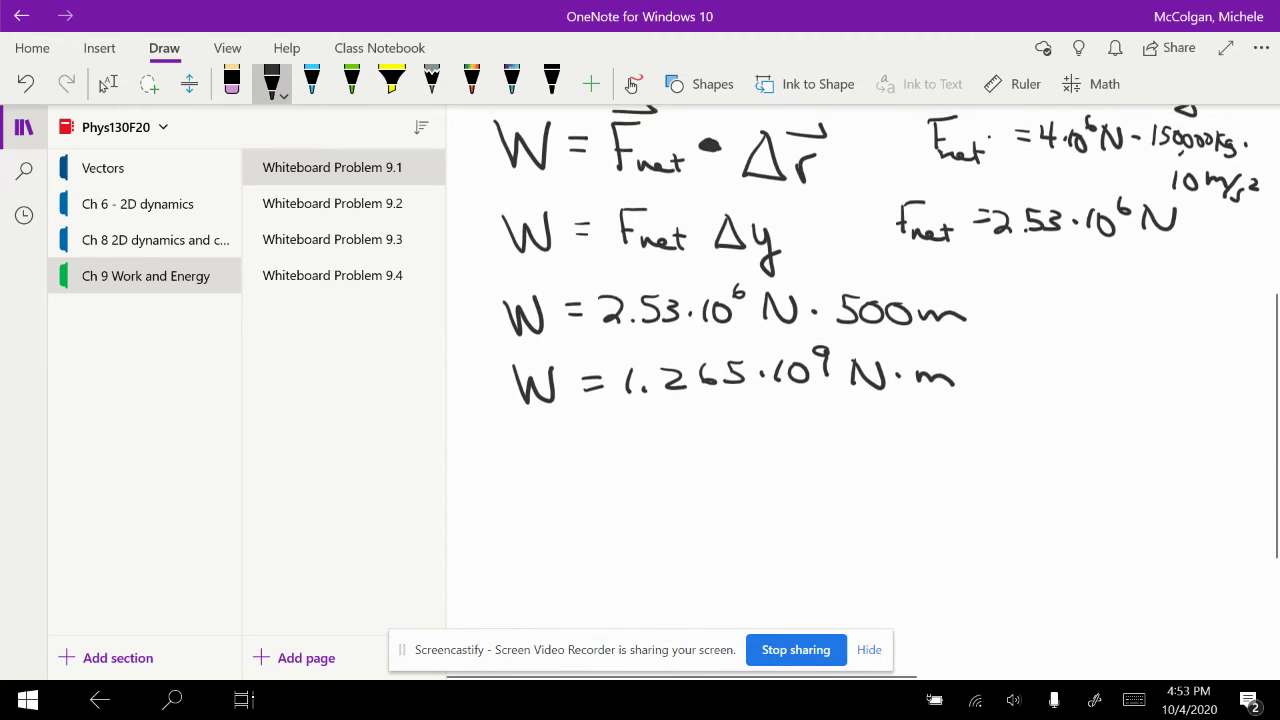
{"action": "left_click", "coordinate": [106, 84]}
{"action": "left_click", "coordinate": [272, 80]}
{"action": "mouse_move", "coordinate": [522, 462]}
{"action": "left_mouse_down"}
{"action": "mouse_move", "coordinate": [524, 436]}
{"action": "mouse_move", "coordinate": [554, 458]}
{"action": "mouse_move", "coordinate": [522, 460]}
{"action": "left_mouse_up"}
{"action": "mouse_move", "coordinate": [555, 420]}
{"action": "left_mouse_down"}
{"action": "mouse_move", "coordinate": [553, 456]}
{"action": "mouse_move", "coordinate": [586, 456]}
{"action": "mouse_move", "coordinate": [616, 425]}
{"action": "left_mouse_up"}
{"action": "left_click_drag", "start_coordinate": [600, 440], "coordinate": [703, 418]}
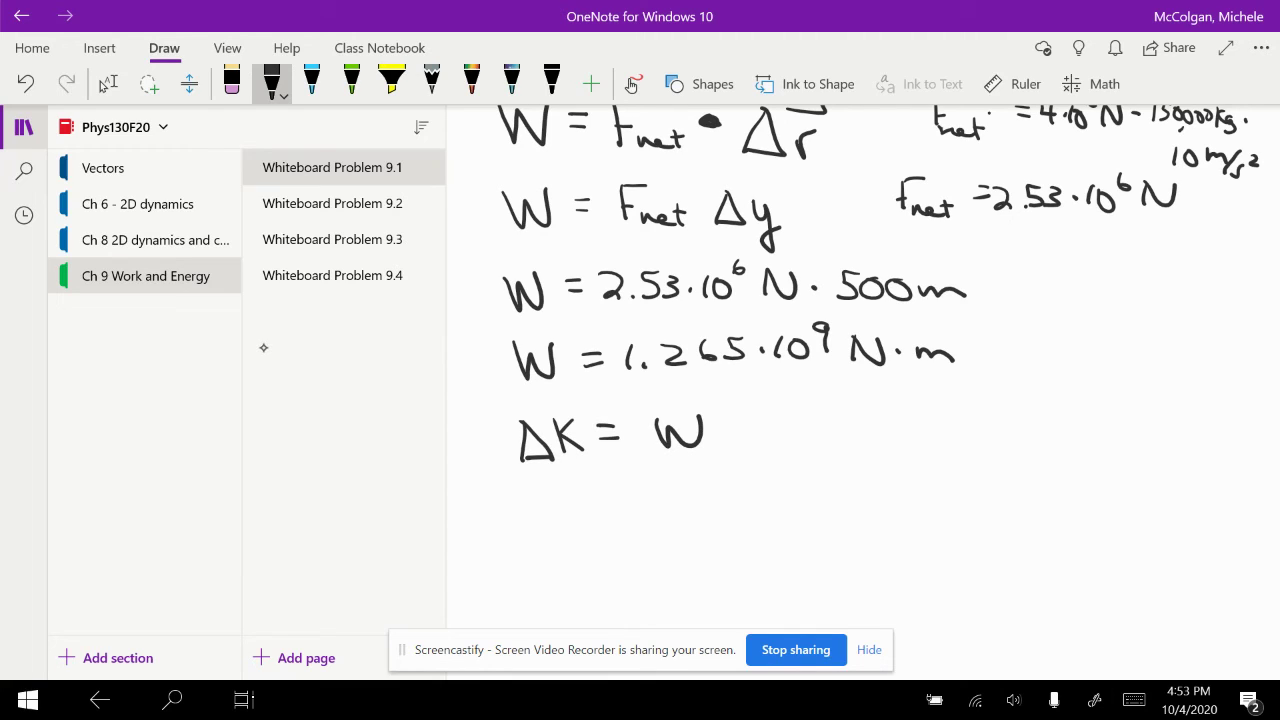
Write ½mΔv² = W and Δv = v_f − v_i, marking v_i as 0.
{"action": "mouse_move", "coordinate": [501, 479]}
{"action": "left_mouse_down"}
{"action": "mouse_move", "coordinate": [512, 531]}
{"action": "mouse_move", "coordinate": [548, 514]}
{"action": "left_mouse_up"}
{"action": "mouse_move", "coordinate": [571, 486]}
{"action": "left_mouse_down"}
{"action": "mouse_move", "coordinate": [556, 515]}
{"action": "mouse_move", "coordinate": [607, 491]}
{"action": "mouse_move", "coordinate": [728, 474]}
{"action": "left_mouse_up"}
{"action": "mouse_move", "coordinate": [926, 427]}
{"action": "left_mouse_down"}
{"action": "mouse_move", "coordinate": [912, 465]}
{"action": "mouse_move", "coordinate": [965, 430]}
{"action": "mouse_move", "coordinate": [997, 446]}
{"action": "left_mouse_up"}
{"action": "mouse_move", "coordinate": [986, 456]}
{"action": "left_mouse_down"}
{"action": "mouse_move", "coordinate": [1057, 432]}
{"action": "mouse_move", "coordinate": [1064, 476]}
{"action": "mouse_move", "coordinate": [1108, 452]}
{"action": "left_mouse_up"}
{"action": "mouse_move", "coordinate": [1126, 438]}
{"action": "left_mouse_down"}
{"action": "mouse_move", "coordinate": [1156, 438]}
{"action": "mouse_move", "coordinate": [1169, 476]}
{"action": "left_mouse_up"}
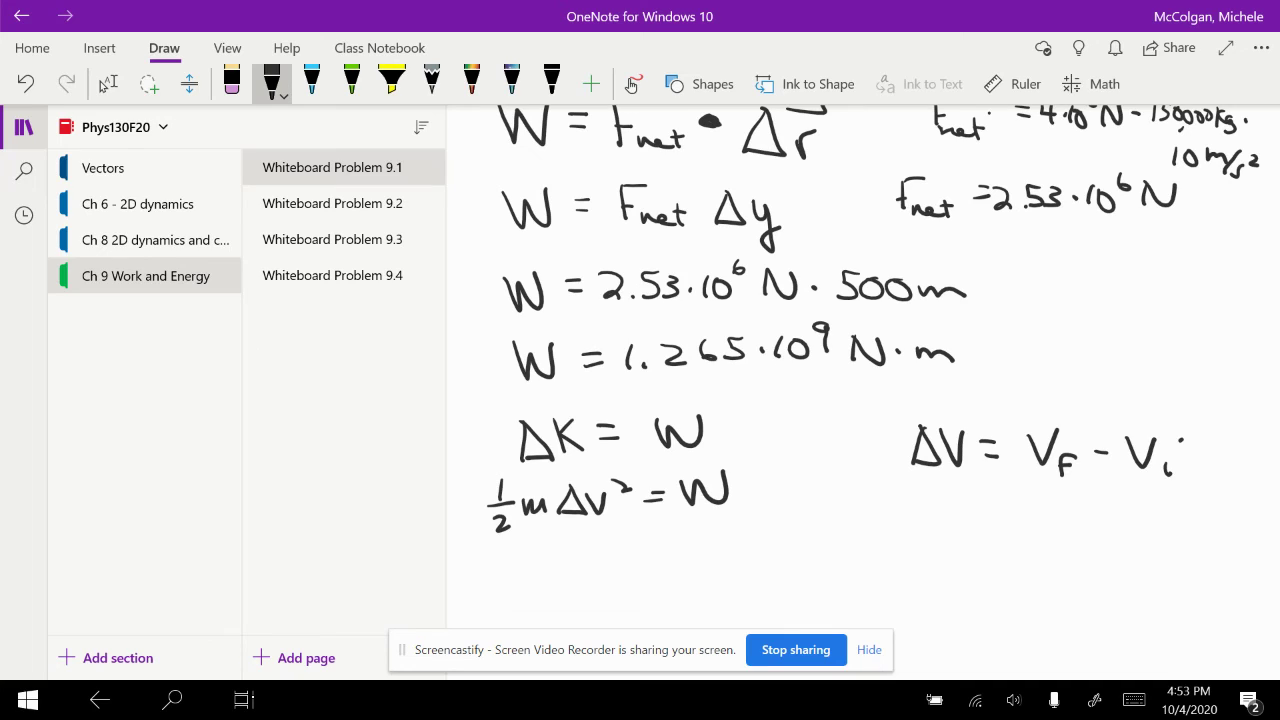
{"action": "mouse_move", "coordinate": [1112, 480]}
{"action": "left_mouse_down"}
{"action": "mouse_move", "coordinate": [1160, 414]}
{"action": "mouse_move", "coordinate": [1167, 424]}
{"action": "left_mouse_up"}
{"action": "left_click_drag", "start_coordinate": [1186, 380], "coordinate": [1184, 382]}
Write ½m v_f² = W on the next line and circle v_f as the unknown.
{"action": "scroll", "coordinate": [860, 390], "scroll_direction": "down", "scroll_amount": 2}
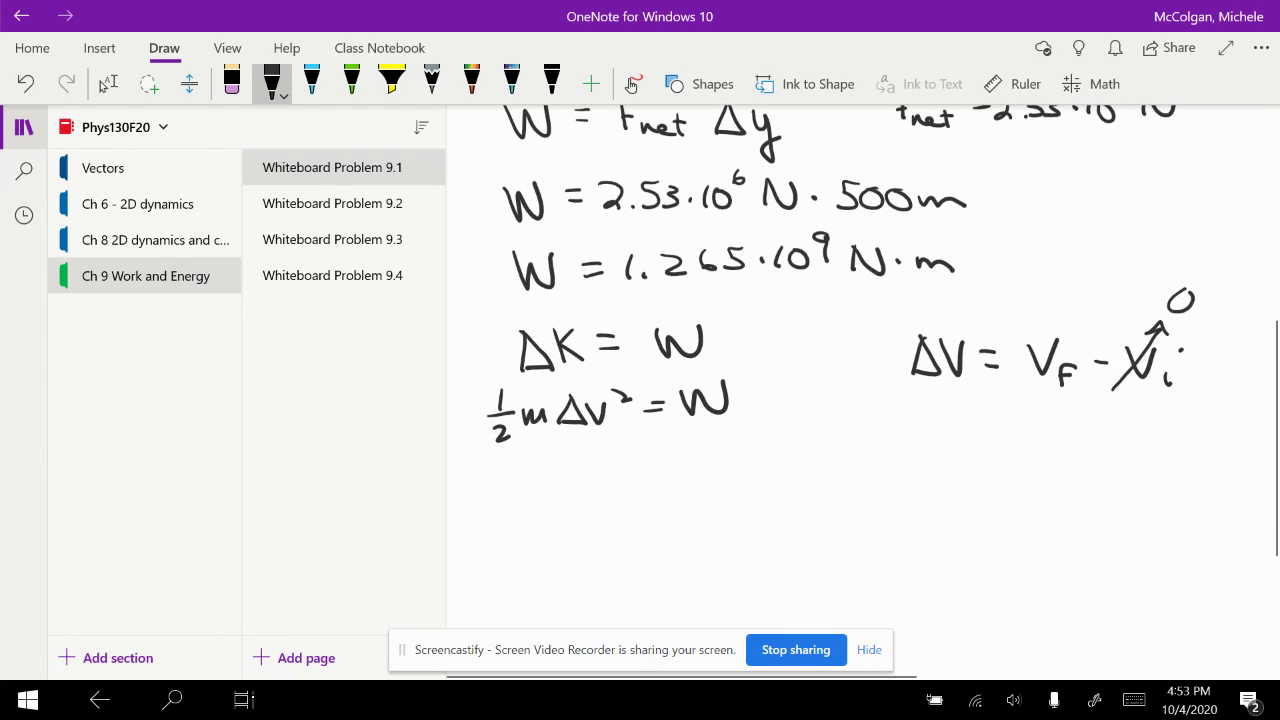
{"action": "mouse_move", "coordinate": [518, 466]}
{"action": "left_mouse_down"}
{"action": "mouse_move", "coordinate": [518, 485]}
{"action": "mouse_move", "coordinate": [537, 488]}
{"action": "left_mouse_up"}
{"action": "mouse_move", "coordinate": [515, 500]}
{"action": "left_mouse_down"}
{"action": "mouse_move", "coordinate": [538, 511]}
{"action": "mouse_move", "coordinate": [576, 498]}
{"action": "left_mouse_up"}
{"action": "mouse_move", "coordinate": [587, 480]}
{"action": "left_mouse_down"}
{"action": "mouse_move", "coordinate": [606, 481]}
{"action": "mouse_move", "coordinate": [612, 511]}
{"action": "left_mouse_up"}
{"action": "left_click_drag", "start_coordinate": [610, 501], "coordinate": [678, 482]}
{"action": "left_click_drag", "start_coordinate": [666, 493], "coordinate": [776, 462]}
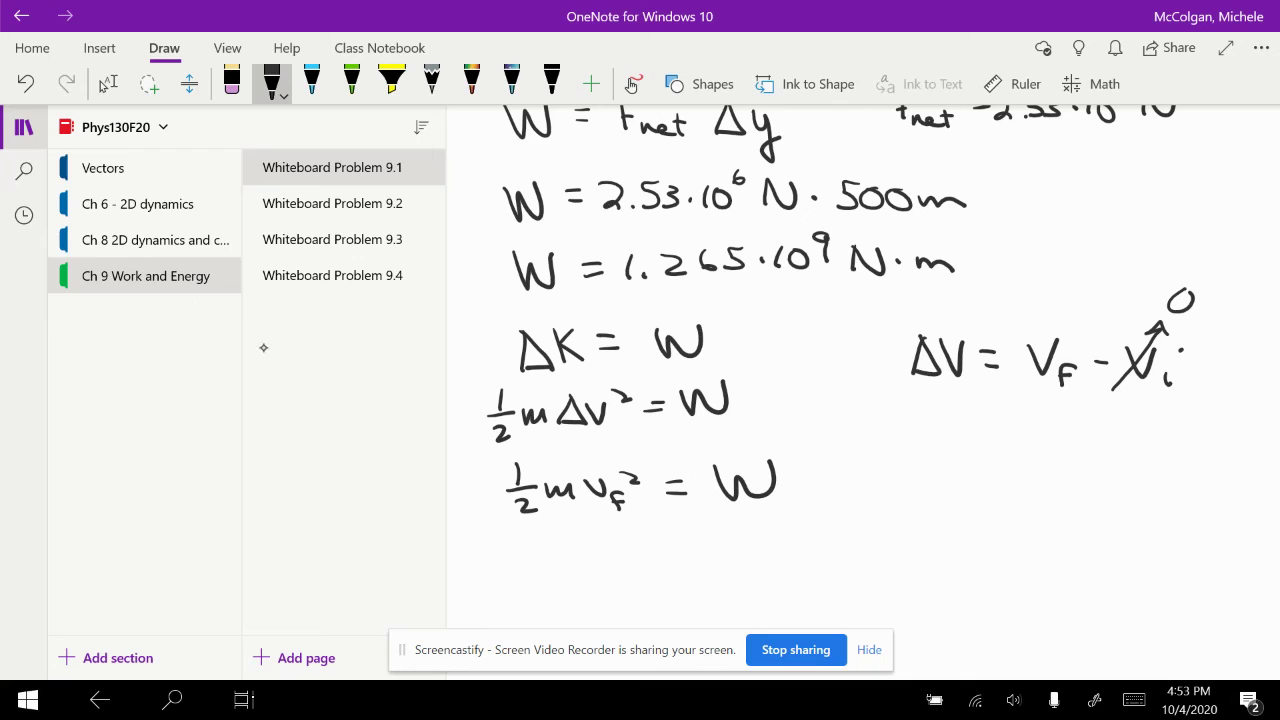
{"action": "mouse_move", "coordinate": [592, 472]}
{"action": "left_mouse_down"}
{"action": "mouse_move", "coordinate": [608, 473]}
{"action": "mouse_move", "coordinate": [590, 474]}
{"action": "left_mouse_up"}
Multiply both sides by 2/m and cancel the 2 and m on the left.
{"action": "left_click_drag", "start_coordinate": [468, 472], "coordinate": [482, 485]}
{"action": "left_click", "coordinate": [485, 477]}
{"action": "left_click_drag", "start_coordinate": [823, 467], "coordinate": [848, 486]}
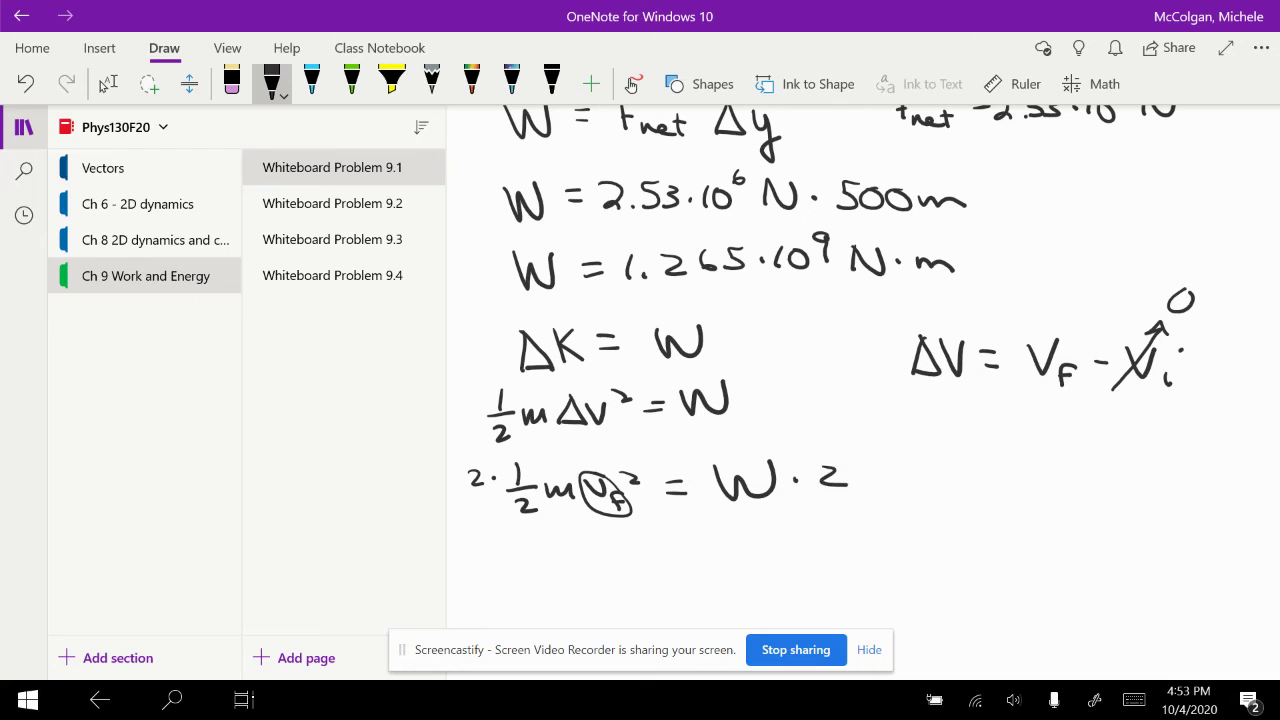
{"action": "left_click_drag", "start_coordinate": [467, 497], "coordinate": [501, 497]}
{"action": "left_click_drag", "start_coordinate": [473, 519], "coordinate": [499, 518]}
{"action": "mouse_move", "coordinate": [806, 499]}
{"action": "left_mouse_down"}
{"action": "mouse_move", "coordinate": [862, 498]}
{"action": "mouse_move", "coordinate": [866, 525]}
{"action": "left_mouse_up"}
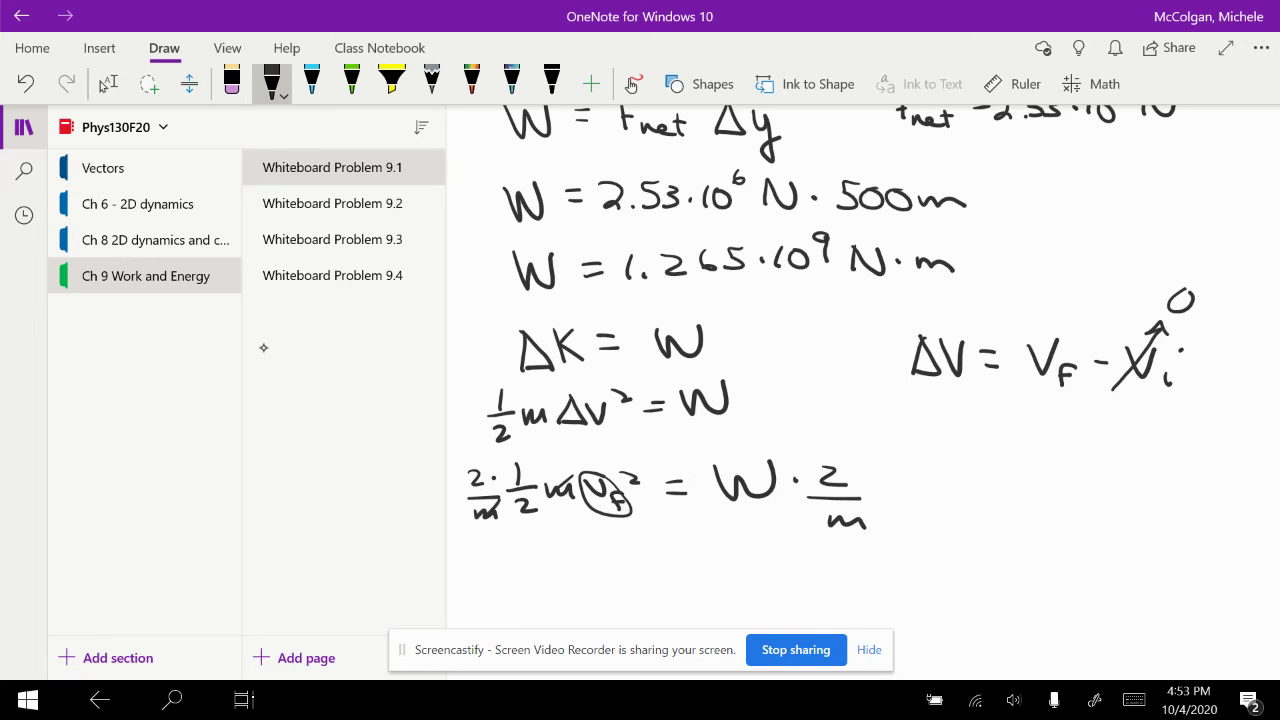
{"action": "left_click_drag", "start_coordinate": [462, 464], "coordinate": [497, 487]}
Write v_f² = 2W/m, then v_f = √(2W/m).
{"action": "mouse_move", "coordinate": [538, 549]}
{"action": "left_mouse_down"}
{"action": "mouse_move", "coordinate": [565, 548]}
{"action": "mouse_move", "coordinate": [572, 590]}
{"action": "mouse_move", "coordinate": [617, 566]}
{"action": "left_mouse_up"}
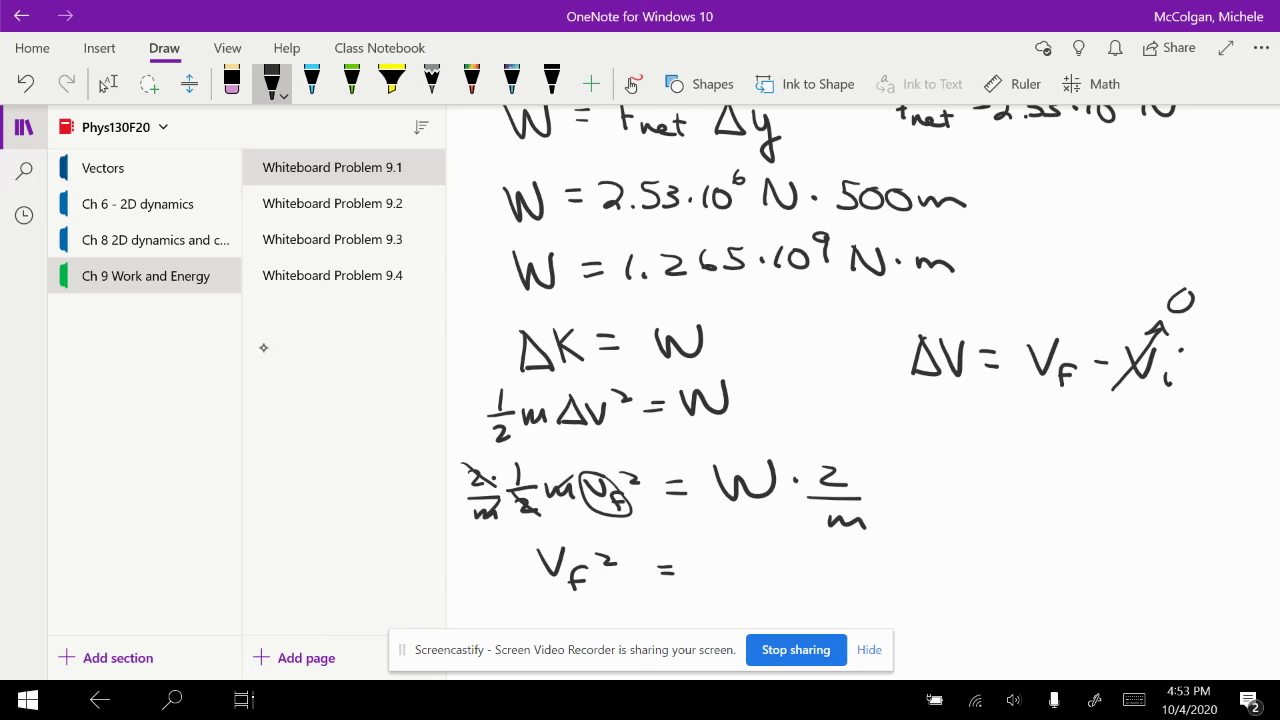
{"action": "mouse_move", "coordinate": [714, 552]}
{"action": "left_mouse_down"}
{"action": "mouse_move", "coordinate": [762, 572]}
{"action": "mouse_move", "coordinate": [794, 544]}
{"action": "left_mouse_up"}
{"action": "mouse_move", "coordinate": [713, 578]}
{"action": "left_mouse_down"}
{"action": "mouse_move", "coordinate": [798, 577]}
{"action": "mouse_move", "coordinate": [789, 603]}
{"action": "left_mouse_up"}
{"action": "scroll", "coordinate": [820, 380], "scroll_direction": "down", "scroll_amount": 4}
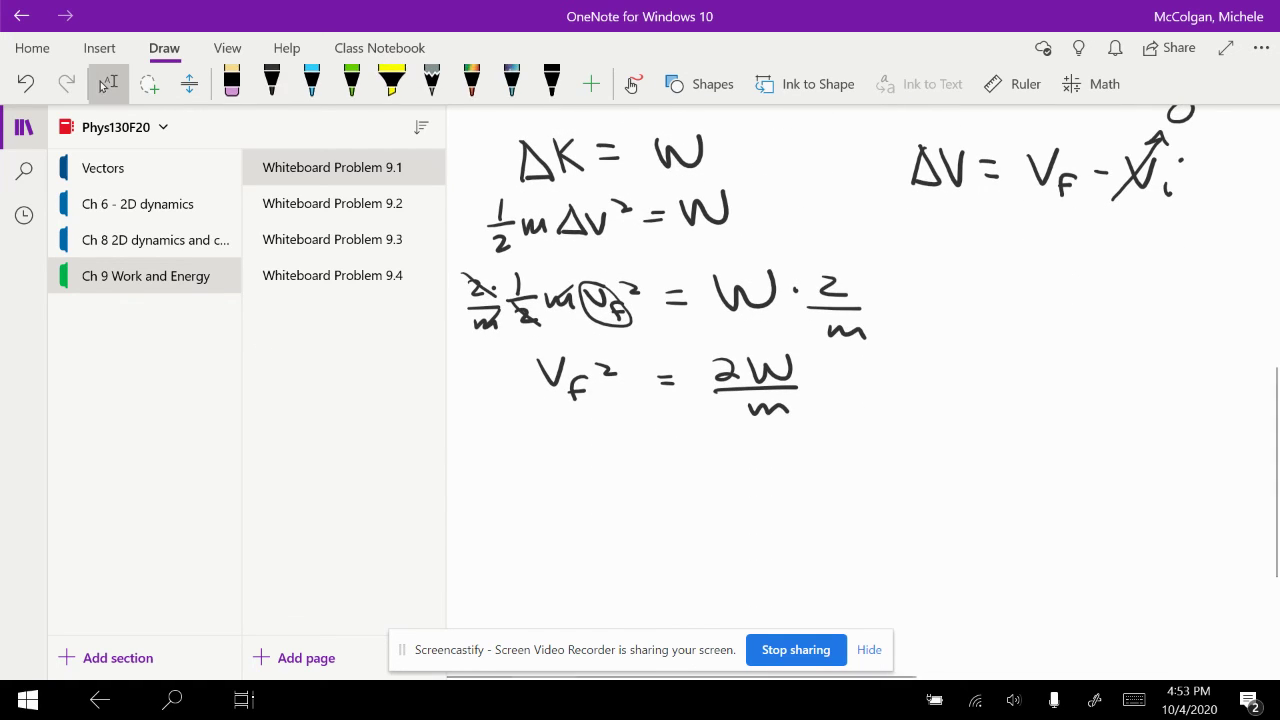
{"action": "mouse_move", "coordinate": [546, 452]}
{"action": "left_mouse_down"}
{"action": "mouse_move", "coordinate": [556, 478]}
{"action": "mouse_move", "coordinate": [565, 449]}
{"action": "left_mouse_up"}
{"action": "mouse_move", "coordinate": [572, 476]}
{"action": "left_mouse_down"}
{"action": "mouse_move", "coordinate": [585, 468]}
{"action": "mouse_move", "coordinate": [572, 492]}
{"action": "mouse_move", "coordinate": [634, 465]}
{"action": "left_mouse_up"}
{"action": "left_click_drag", "start_coordinate": [610, 479], "coordinate": [862, 438]}
{"action": "mouse_move", "coordinate": [722, 460]}
{"action": "left_mouse_down"}
{"action": "mouse_move", "coordinate": [752, 481]}
{"action": "mouse_move", "coordinate": [808, 448]}
{"action": "left_mouse_up"}
{"action": "mouse_move", "coordinate": [726, 490]}
{"action": "left_mouse_down"}
{"action": "mouse_move", "coordinate": [811, 486]}
{"action": "mouse_move", "coordinate": [809, 511]}
{"action": "left_mouse_up"}
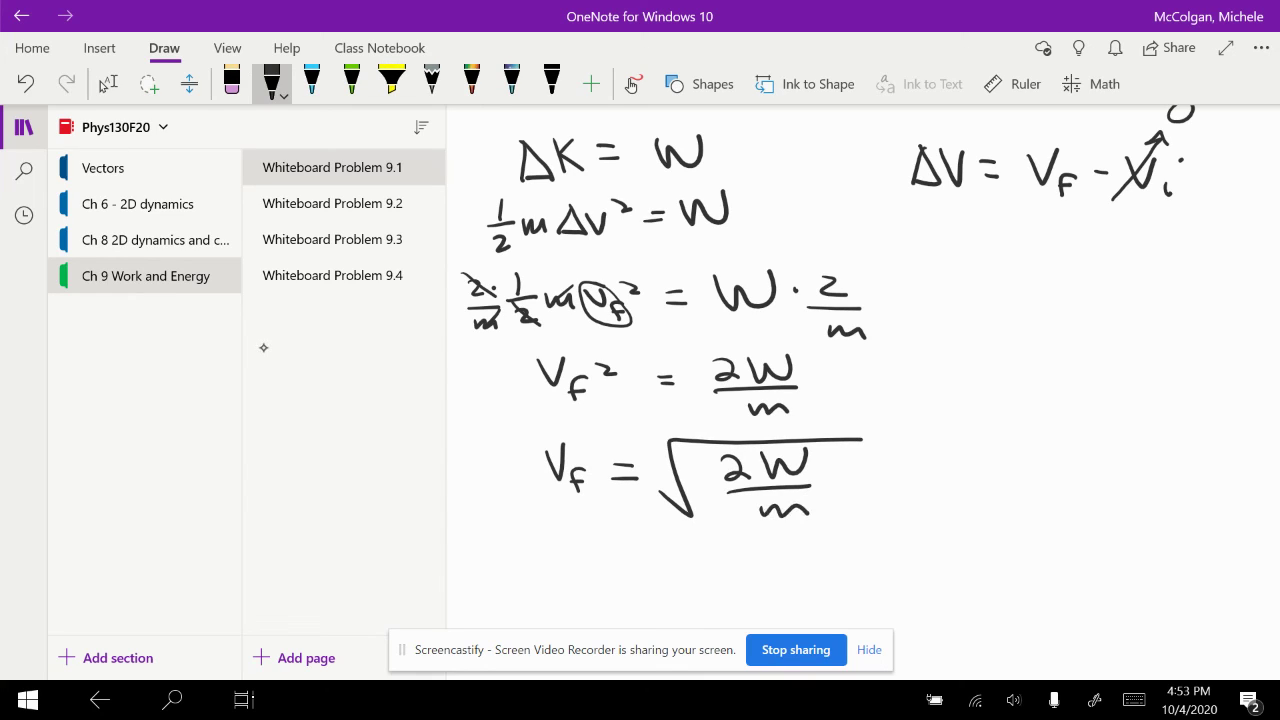
Start a new v_f = line below the square-root result.
{"action": "mouse_move", "coordinate": [556, 541]}
{"action": "left_mouse_down"}
{"action": "mouse_move", "coordinate": [567, 571]}
{"action": "mouse_move", "coordinate": [579, 541]}
{"action": "left_mouse_up"}
{"action": "mouse_move", "coordinate": [587, 578]}
{"action": "left_mouse_down"}
{"action": "mouse_move", "coordinate": [602, 558]}
{"action": "mouse_move", "coordinate": [660, 556]}
{"action": "left_mouse_up"}
{"action": "left_click_drag", "start_coordinate": [646, 566], "coordinate": [662, 565]}
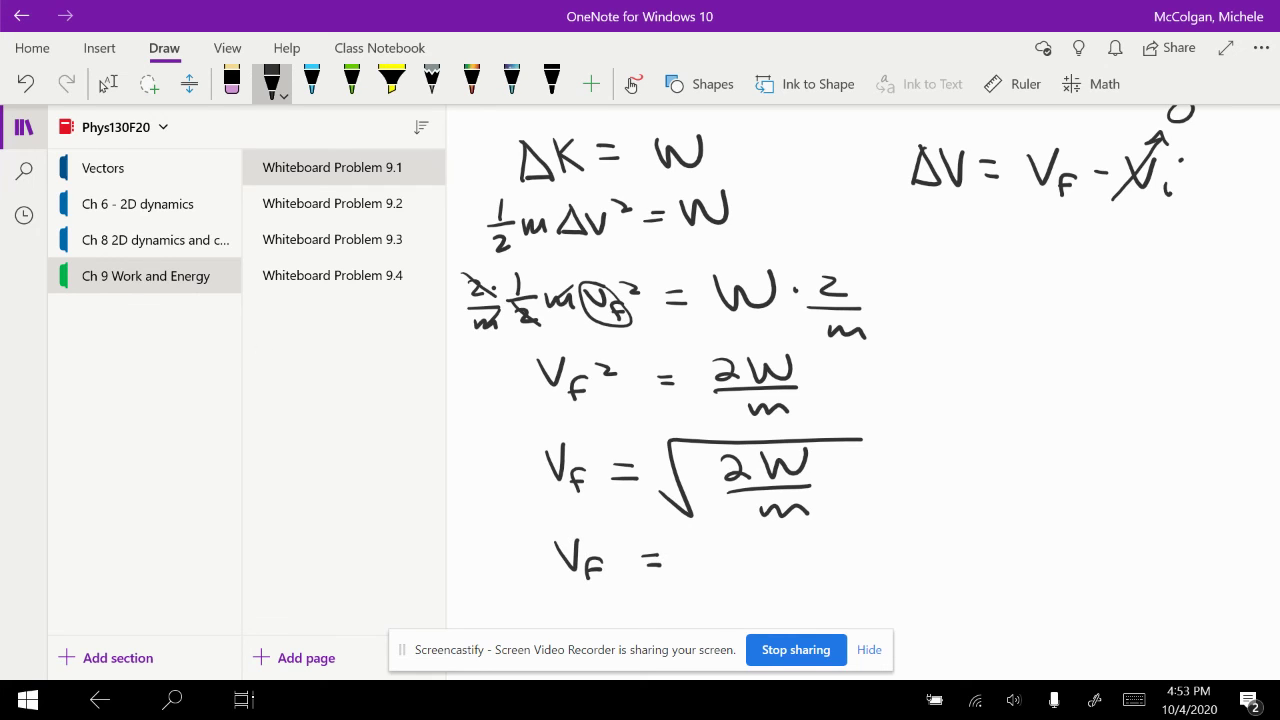
Write the numerator 2·1.265·10⁹ Nm after v_f = with a long fraction line.
{"action": "scroll", "coordinate": [860, 400], "scroll_direction": "down", "scroll_amount": 3}
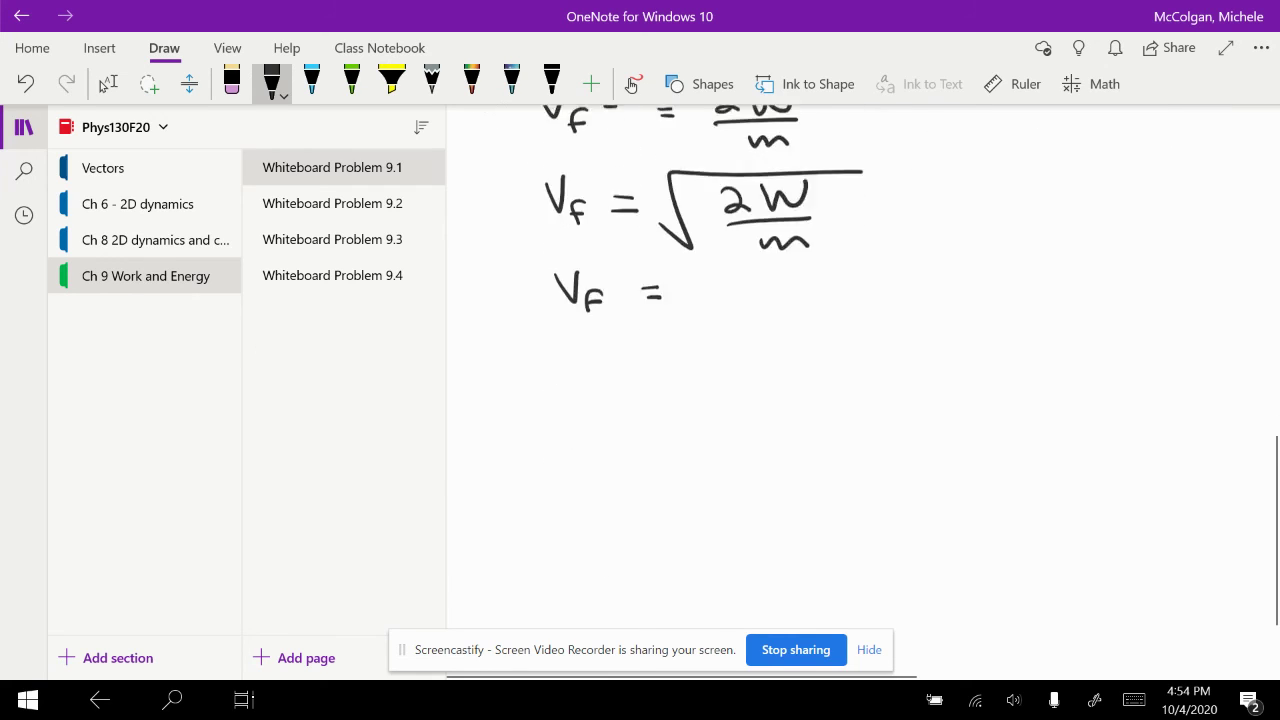
{"action": "scroll", "coordinate": [700, 300], "scroll_direction": "up", "scroll_amount": 1}
{"action": "mouse_move", "coordinate": [701, 375]}
{"action": "left_mouse_down"}
{"action": "mouse_move", "coordinate": [719, 393]}
{"action": "mouse_move", "coordinate": [834, 392]}
{"action": "left_mouse_up"}
{"action": "left_click", "coordinate": [861, 384]}
{"action": "mouse_move", "coordinate": [838, 368]}
{"action": "left_mouse_down"}
{"action": "mouse_move", "coordinate": [977, 358]}
{"action": "mouse_move", "coordinate": [1034, 384]}
{"action": "left_mouse_up"}
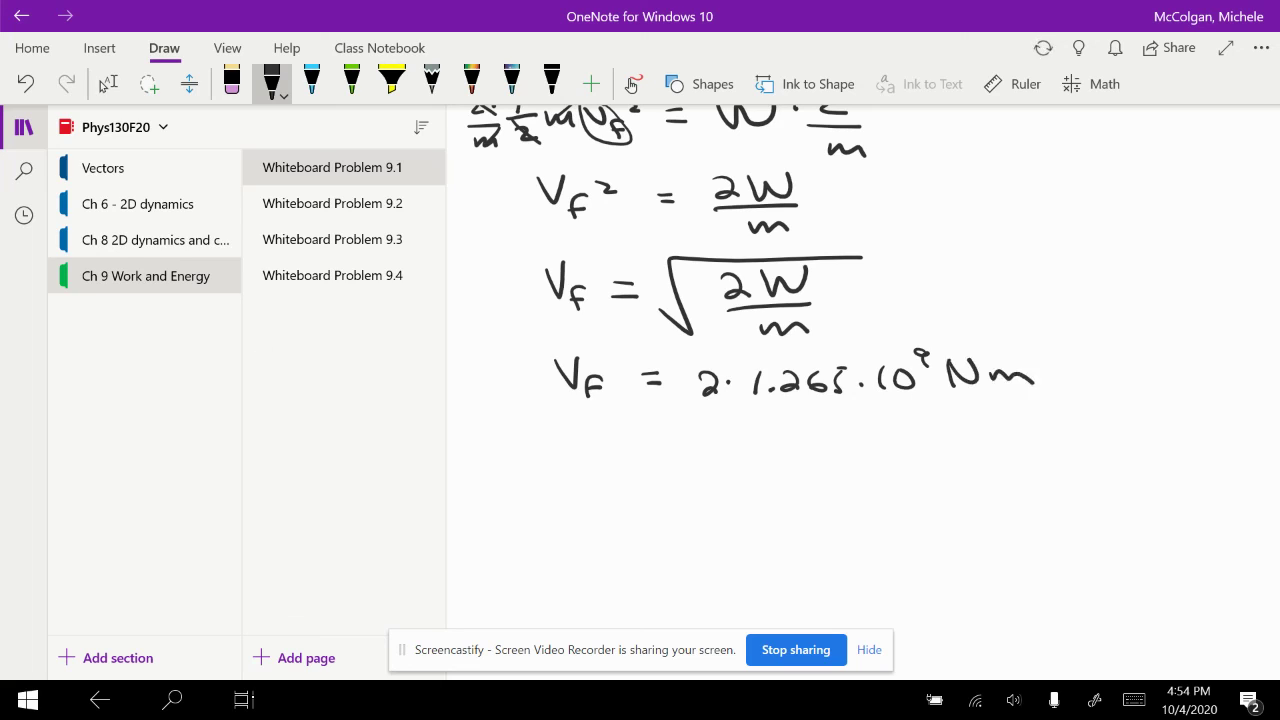
{"action": "left_click_drag", "start_coordinate": [689, 411], "coordinate": [1019, 413]}
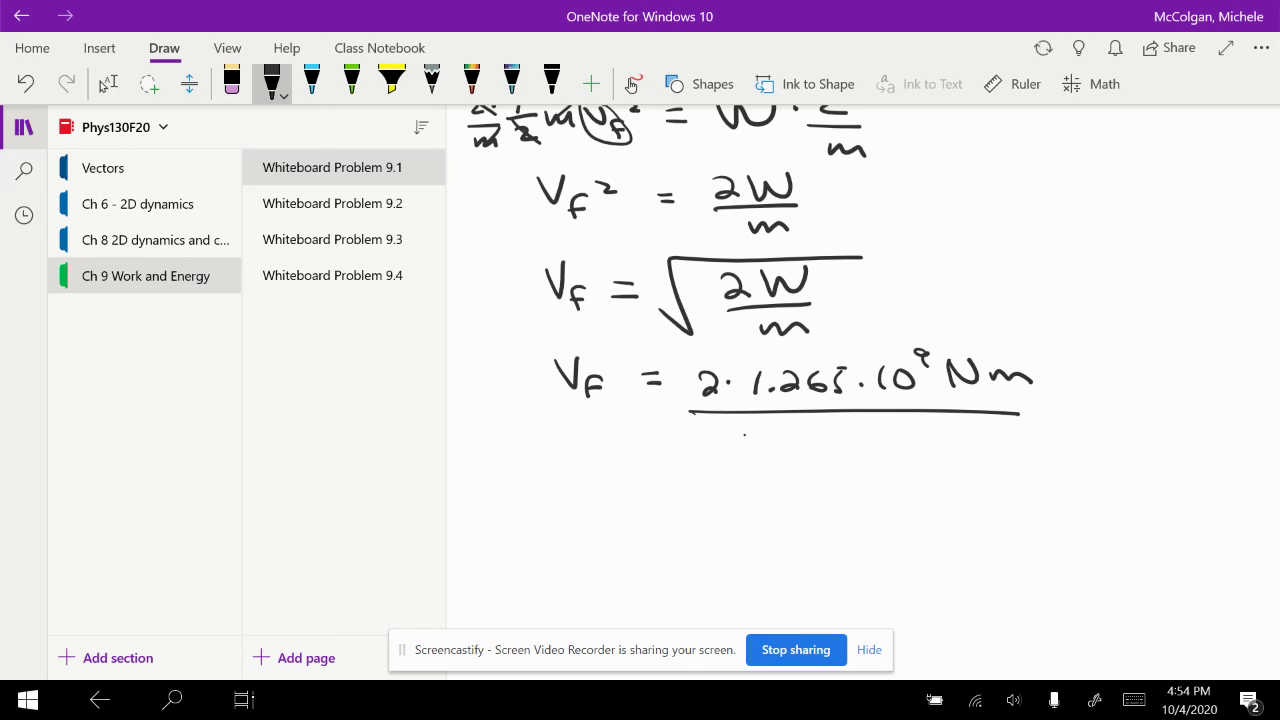
Write 150,000 kg under the fraction line and enclose the fraction in a square root.
{"action": "left_click_drag", "start_coordinate": [744, 434], "coordinate": [746, 459]}
{"action": "left_click_drag", "start_coordinate": [773, 435], "coordinate": [756, 457]}
{"action": "mouse_move", "coordinate": [790, 436]}
{"action": "left_mouse_down"}
{"action": "mouse_move", "coordinate": [797, 463]}
{"action": "mouse_move", "coordinate": [824, 441]}
{"action": "left_mouse_up"}
{"action": "left_click_drag", "start_coordinate": [840, 454], "coordinate": [848, 443]}
{"action": "left_click_drag", "start_coordinate": [876, 438], "coordinate": [920, 458]}
{"action": "left_click_drag", "start_coordinate": [944, 444], "coordinate": [934, 484]}
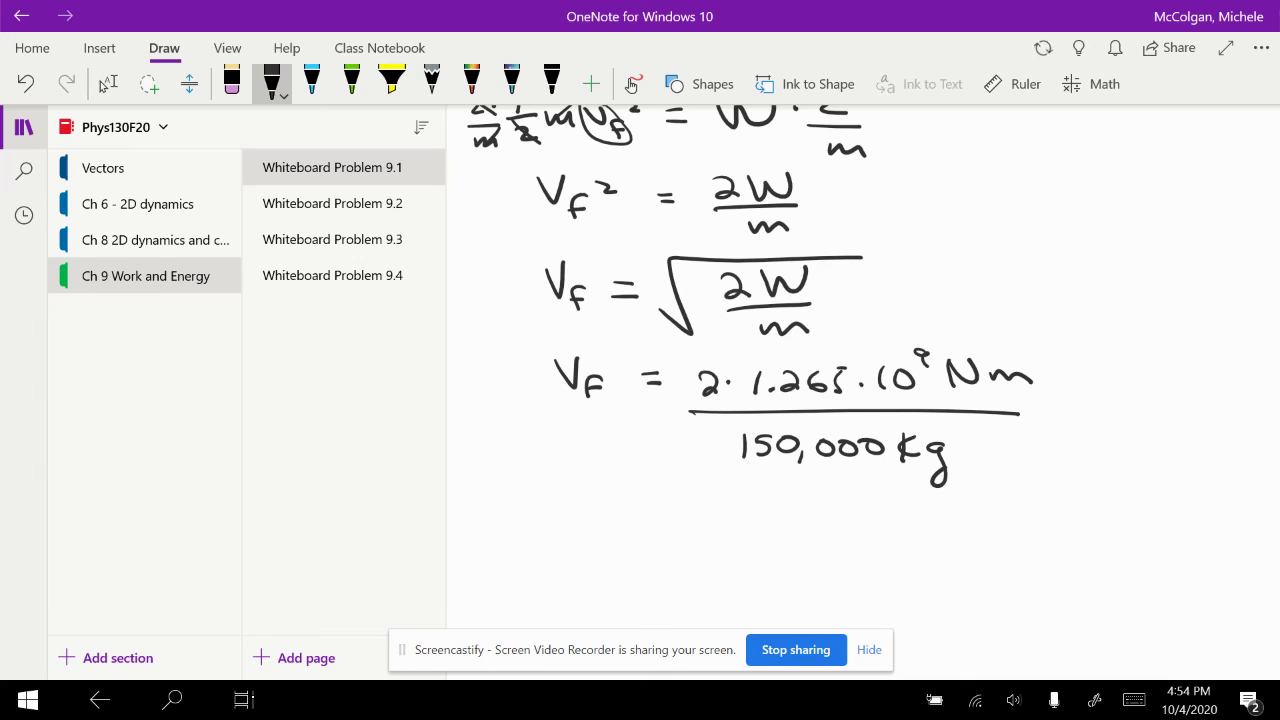
{"action": "mouse_move", "coordinate": [648, 462]}
{"action": "left_mouse_down"}
{"action": "mouse_move", "coordinate": [714, 358]}
{"action": "mouse_move", "coordinate": [1054, 347]}
{"action": "left_mouse_up"}
{"action": "mouse_move", "coordinate": [555, 500]}
{"action": "left_mouse_down"}
{"action": "mouse_move", "coordinate": [568, 525]}
{"action": "mouse_move", "coordinate": [580, 498]}
{"action": "left_mouse_up"}
Write the answer v_f = 130 m/s and draw a box around it.
{"action": "left_click_drag", "start_coordinate": [598, 520], "coordinate": [582, 544]}
{"action": "left_click_drag", "start_coordinate": [584, 536], "coordinate": [600, 535]}
{"action": "mouse_move", "coordinate": [677, 509]}
{"action": "left_mouse_down"}
{"action": "mouse_move", "coordinate": [678, 537]}
{"action": "mouse_move", "coordinate": [729, 517]}
{"action": "mouse_move", "coordinate": [812, 531]}
{"action": "left_mouse_up"}
{"action": "left_click_drag", "start_coordinate": [797, 544], "coordinate": [778, 561]}
{"action": "mouse_move", "coordinate": [533, 483]}
{"action": "left_mouse_down"}
{"action": "mouse_move", "coordinate": [794, 582]}
{"action": "mouse_move", "coordinate": [776, 486]}
{"action": "mouse_move", "coordinate": [532, 484]}
{"action": "left_mouse_up"}
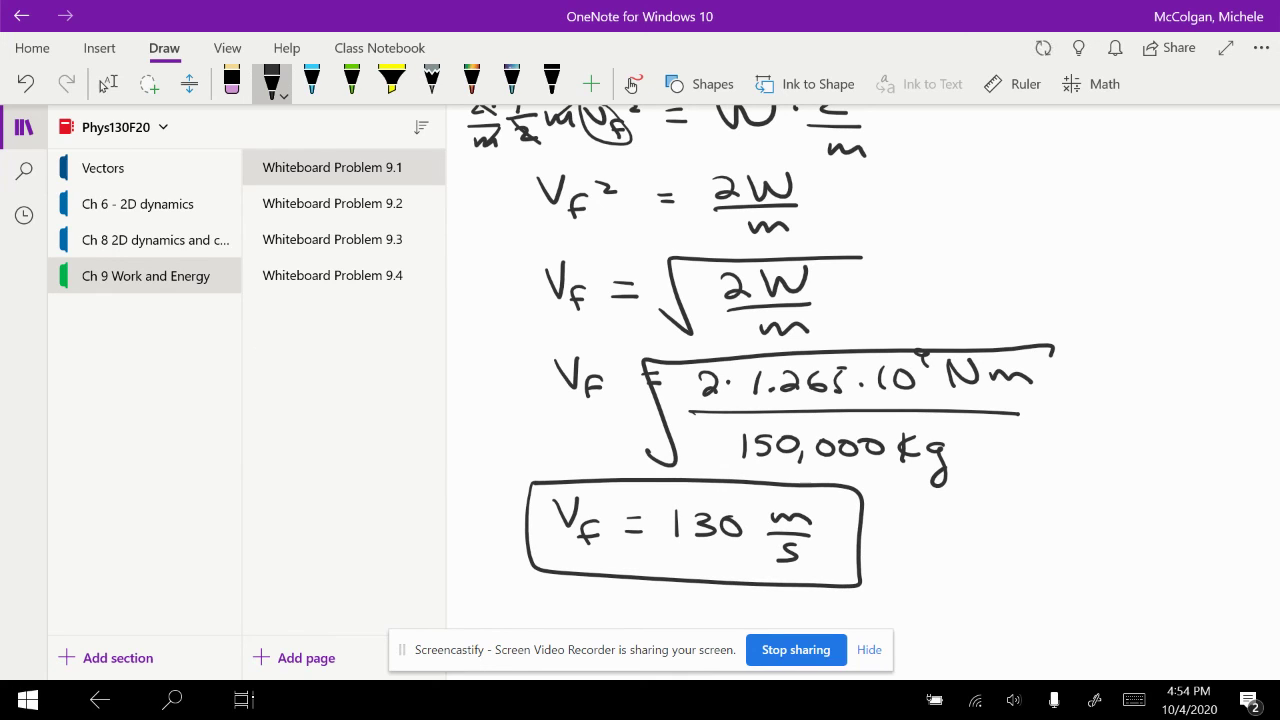
{"action": "scroll", "coordinate": [860, 390], "scroll_direction": "up", "scroll_amount": 10}
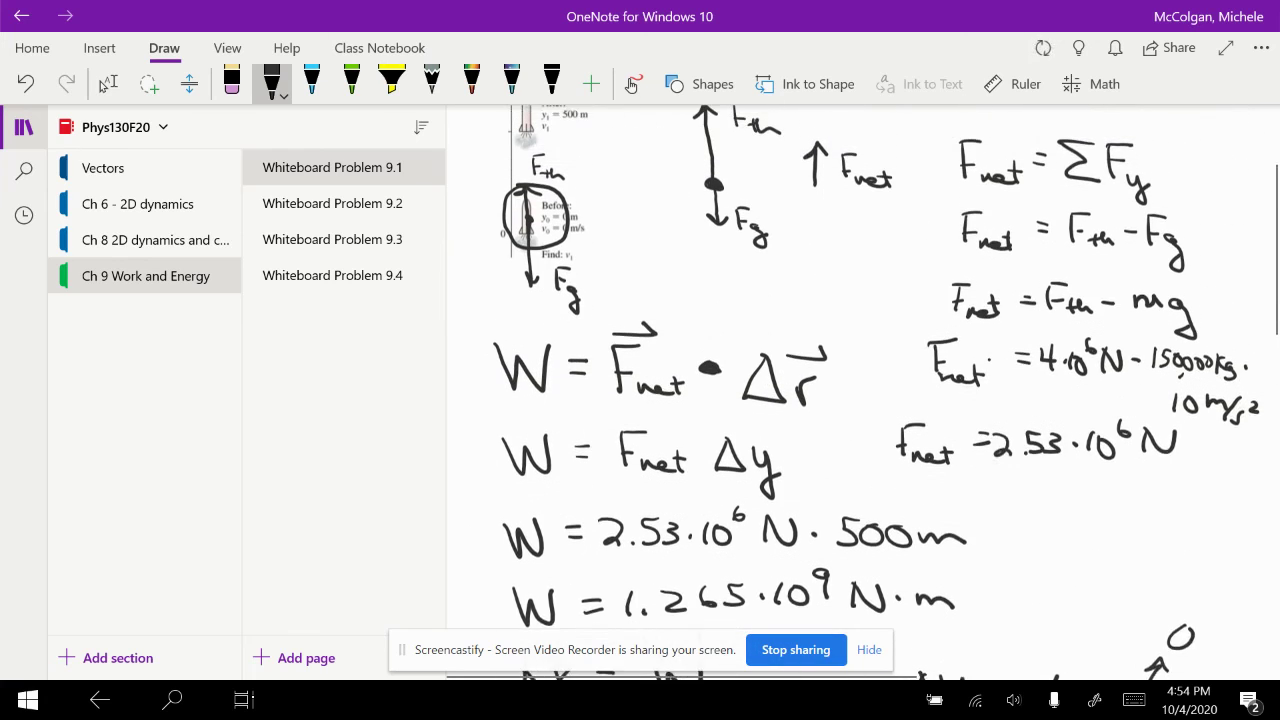
Scroll up to the rocket problem statement and finish with the Type/Select tool active.
{"action": "scroll", "coordinate": [860, 390], "scroll_direction": "up", "scroll_amount": 1}
{"action": "left_click", "coordinate": [106, 84]}
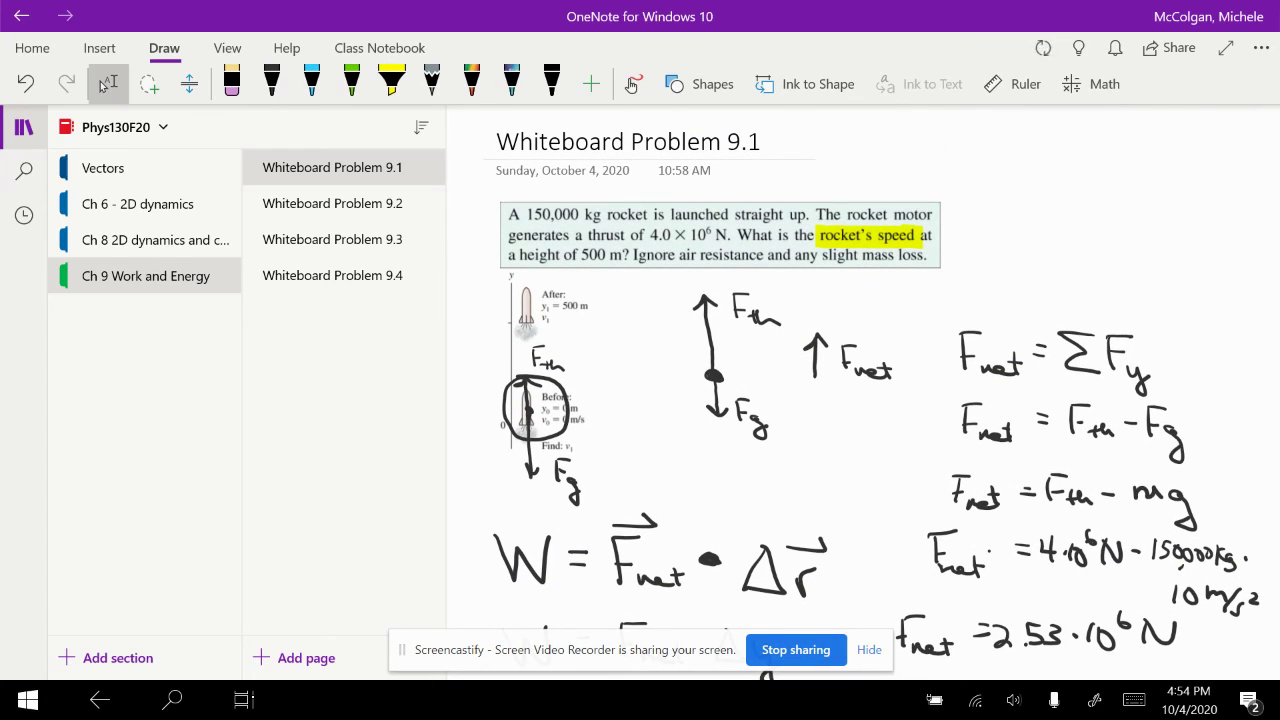
{"action": "left_click", "coordinate": [271, 84]}
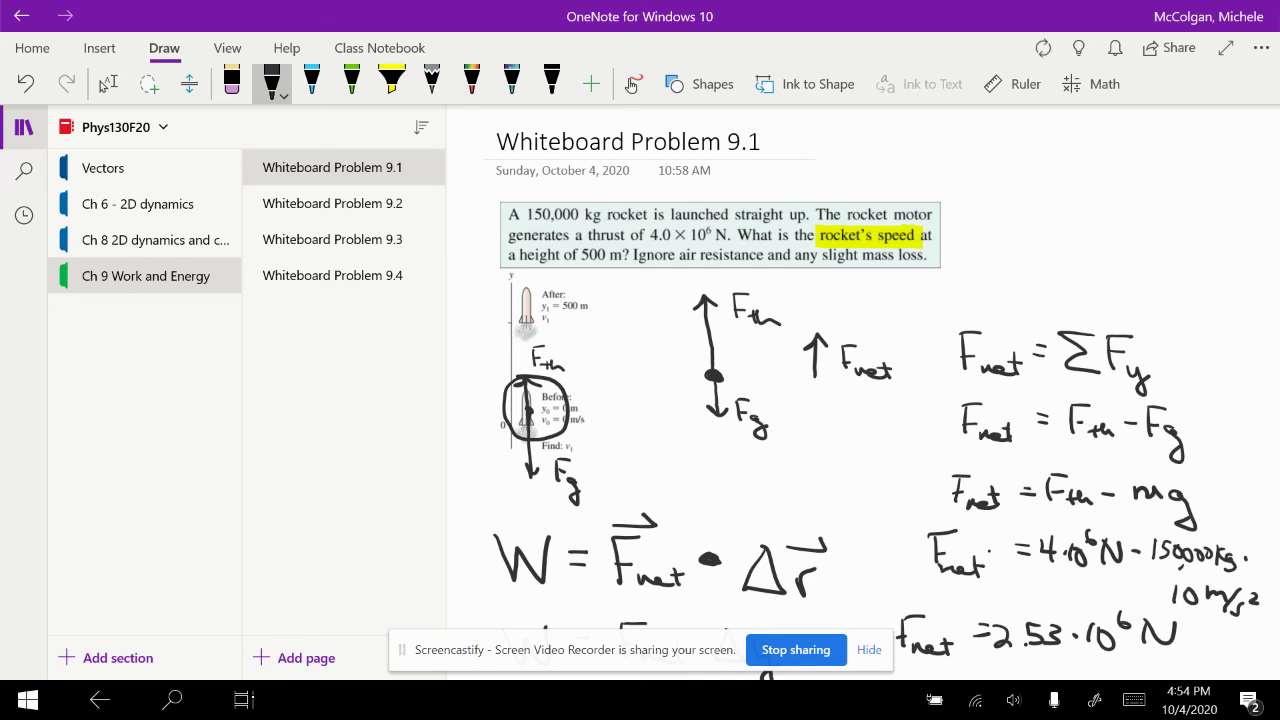
{"action": "scroll", "coordinate": [862, 392], "scroll_direction": "down", "scroll_amount": 1}
{"action": "left_click", "coordinate": [105, 84]}
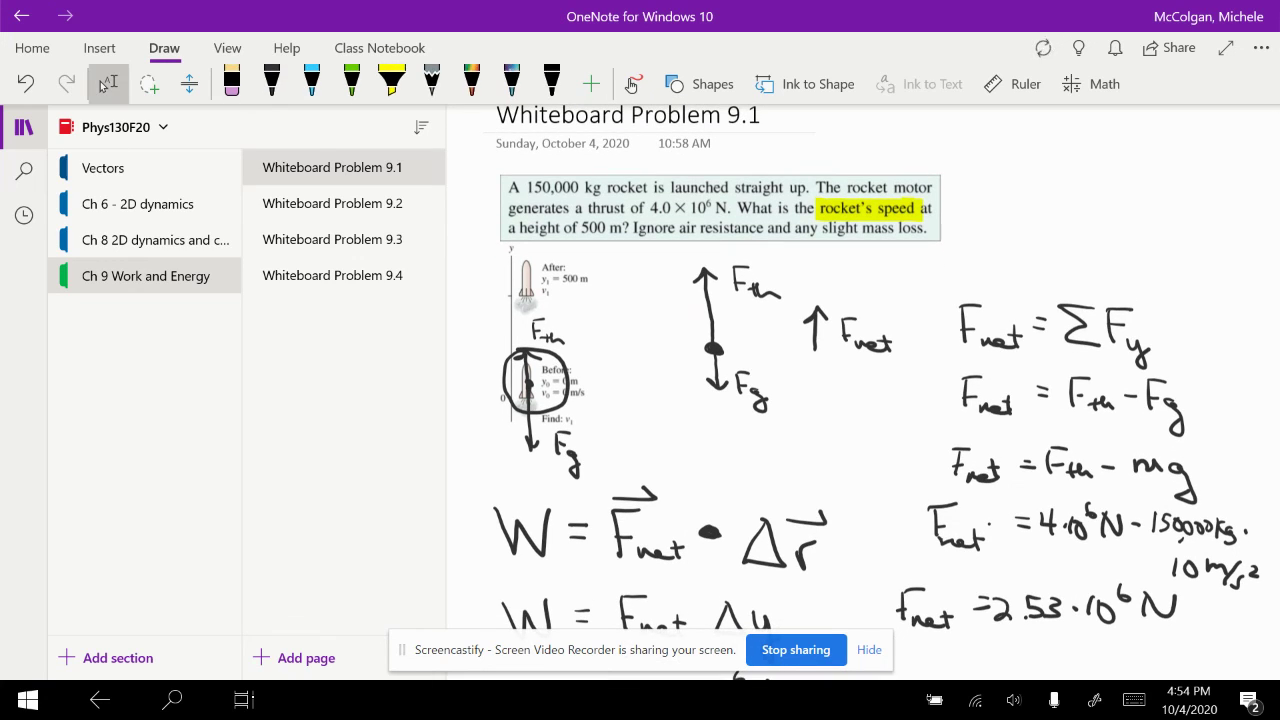